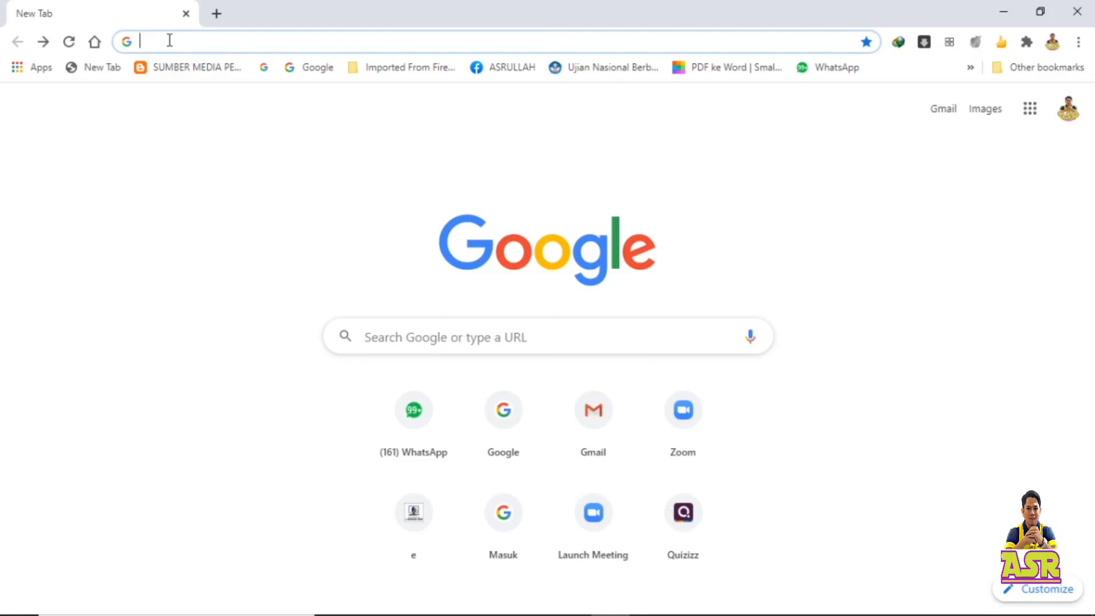
Open zoom.us and go to the Pengaturan page of the signed-in account
{"action": "type", "text": "zoom."}
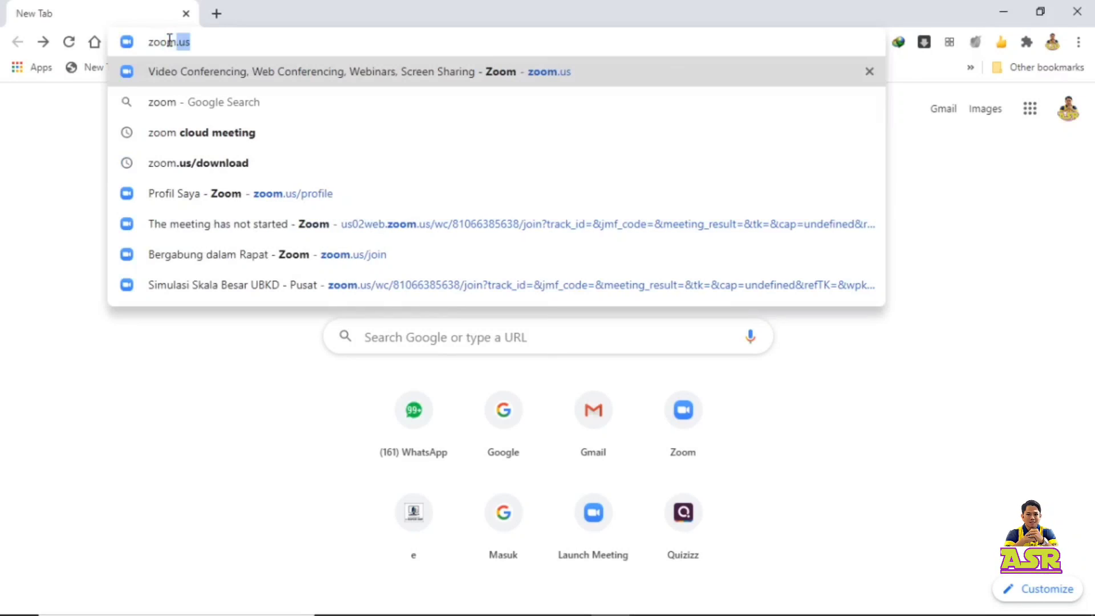
{"action": "type", "text": "us"}
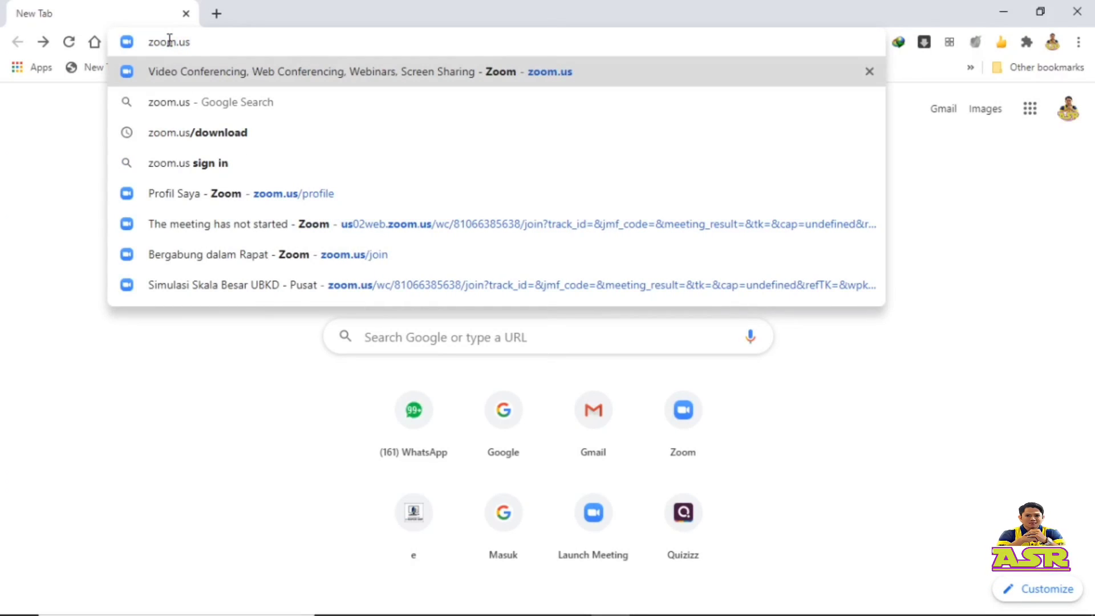
{"action": "key", "text": "Return"}
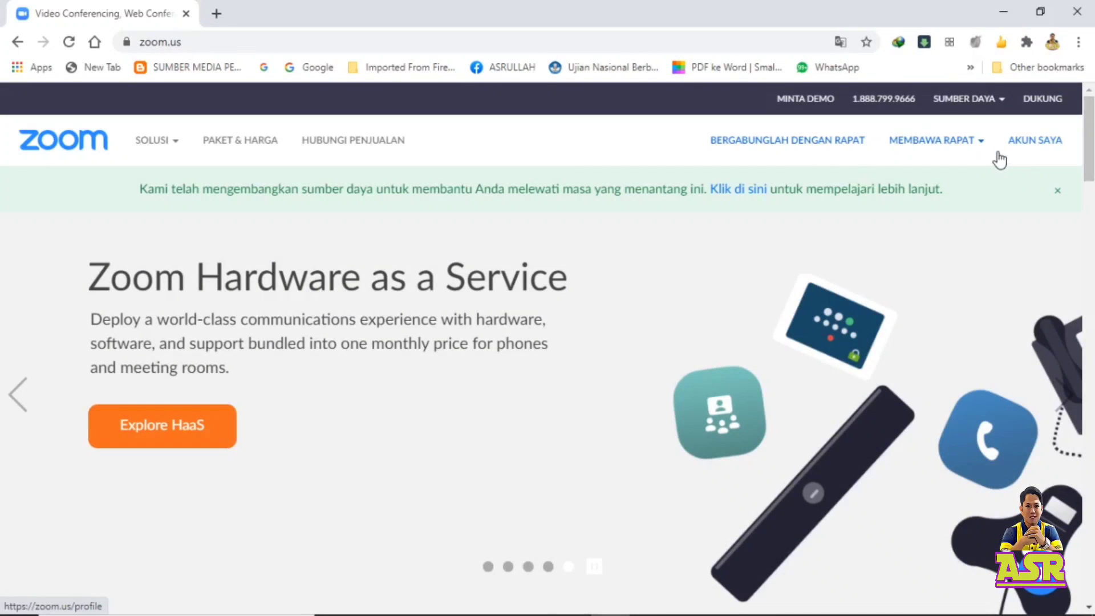
{"action": "left_click", "coordinate": [1034, 152]}
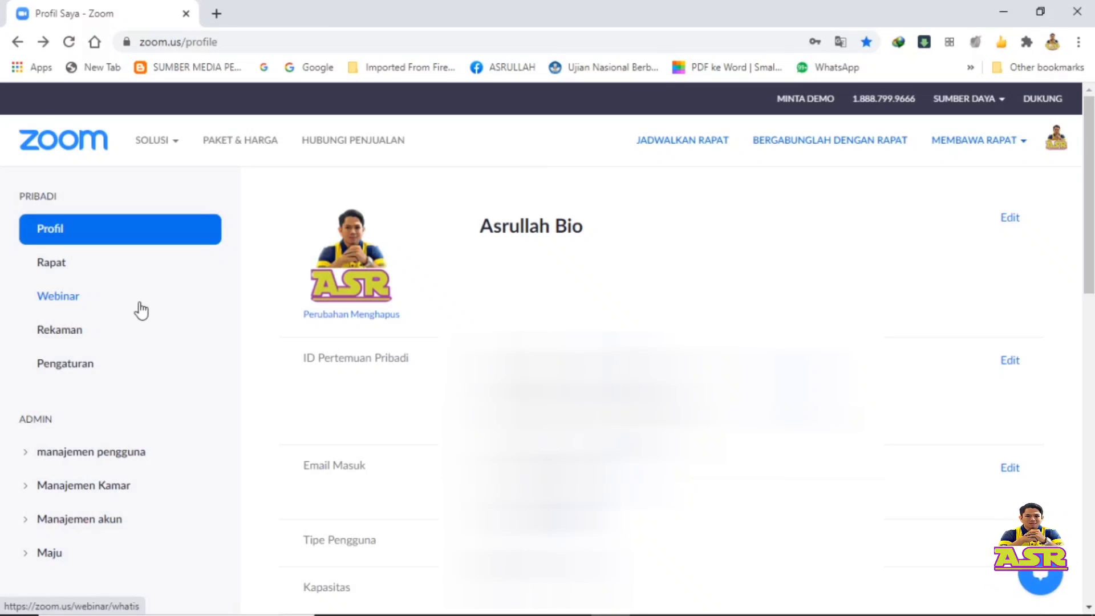
{"action": "left_click", "coordinate": [71, 370]}
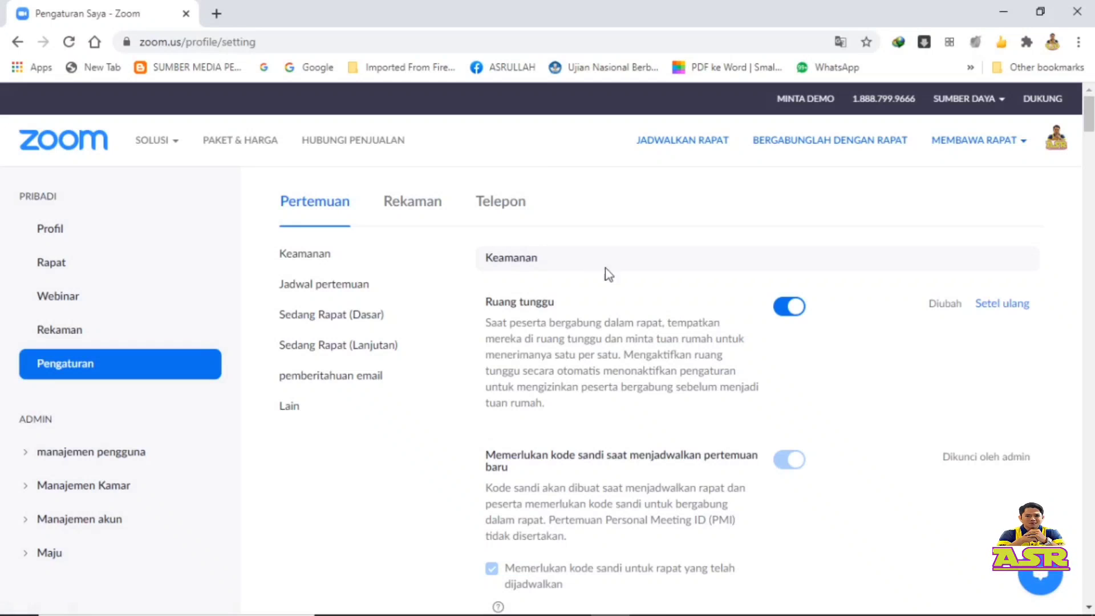
{"action": "scroll", "coordinate": [598, 340], "scroll_direction": "down", "scroll_amount": 5}
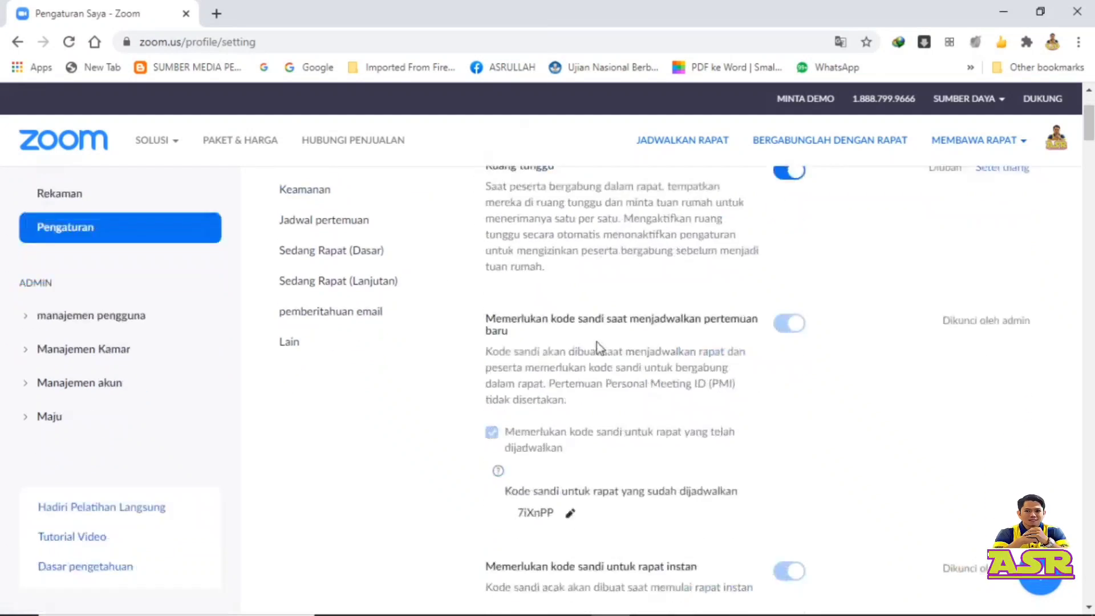
{"action": "scroll", "coordinate": [597, 345], "scroll_direction": "up", "scroll_amount": 5}
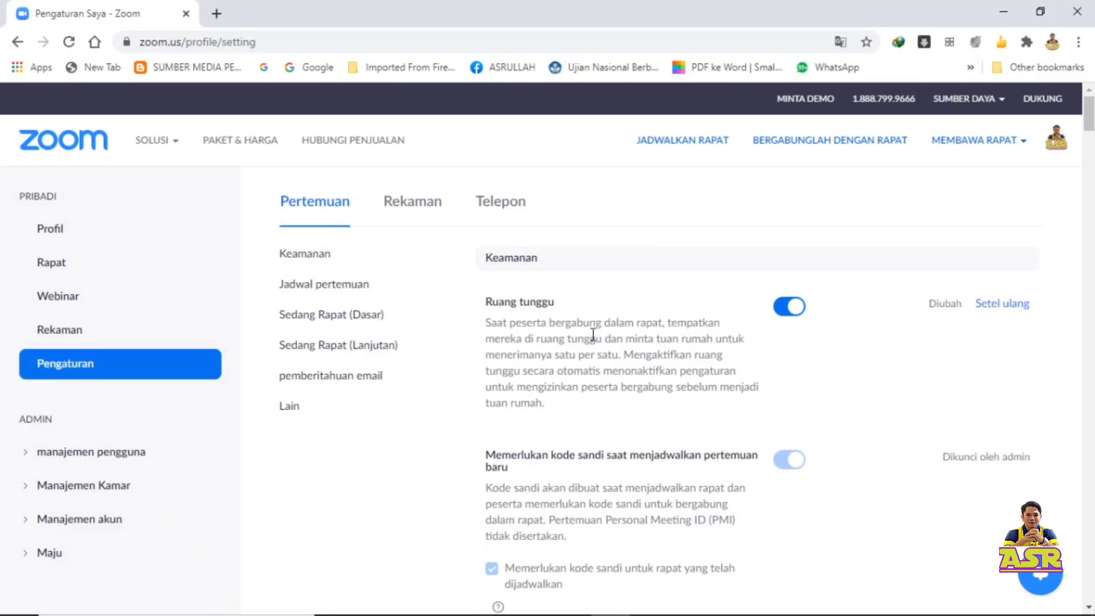
{"action": "scroll", "coordinate": [604, 368], "scroll_direction": "down", "scroll_amount": 7}
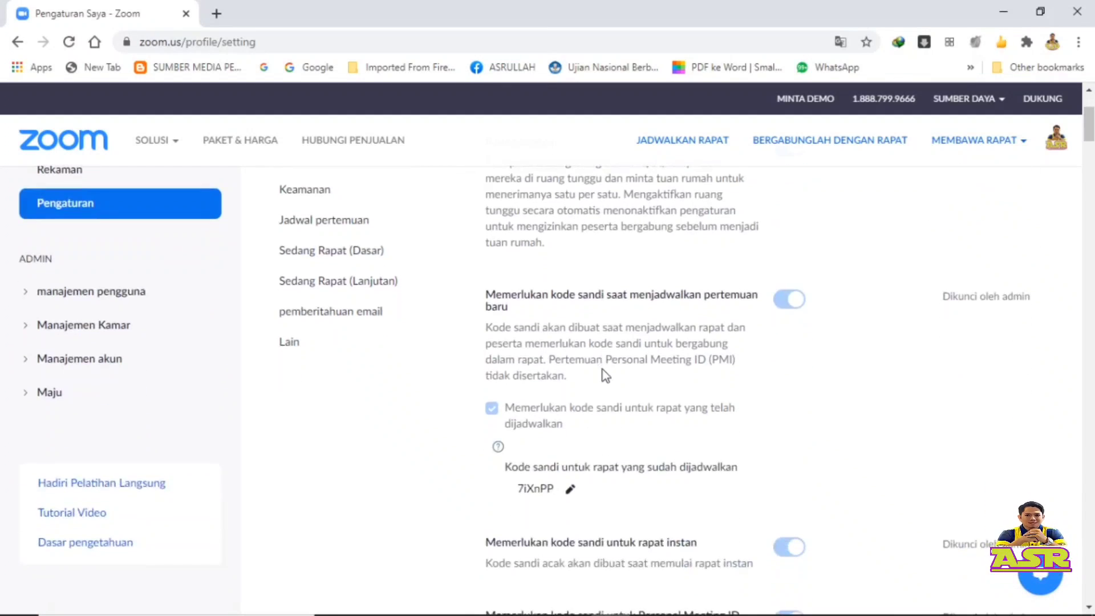
{"action": "scroll", "coordinate": [604, 373], "scroll_direction": "down", "scroll_amount": 4}
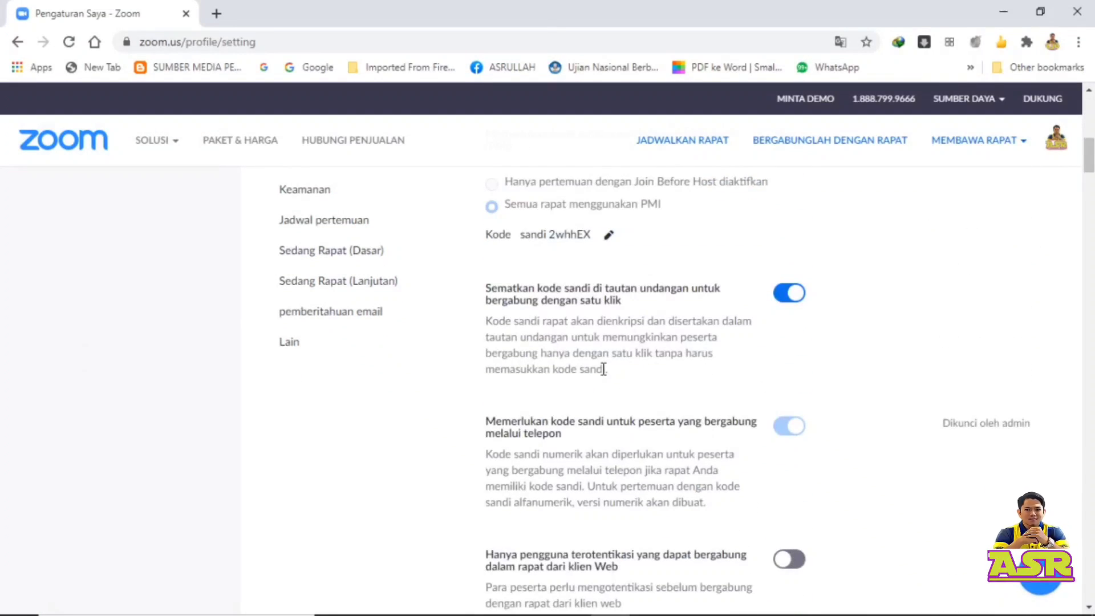
{"action": "scroll", "coordinate": [603, 369], "scroll_direction": "up", "scroll_amount": 11}
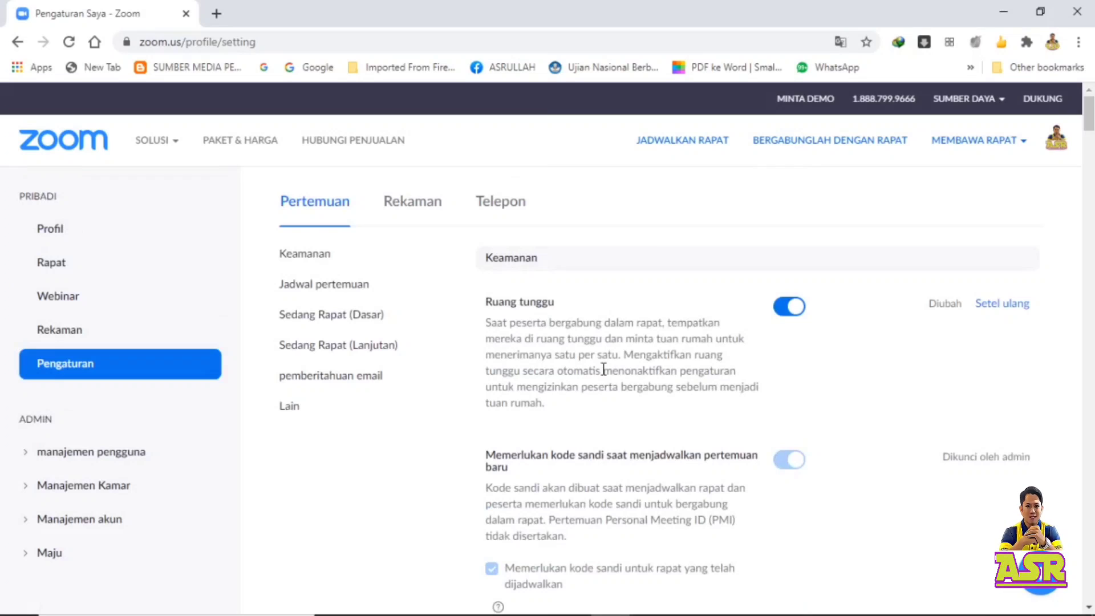
Search the settings page for the text "ruang istirahat"
{"action": "key", "text": "ctrl+f"}
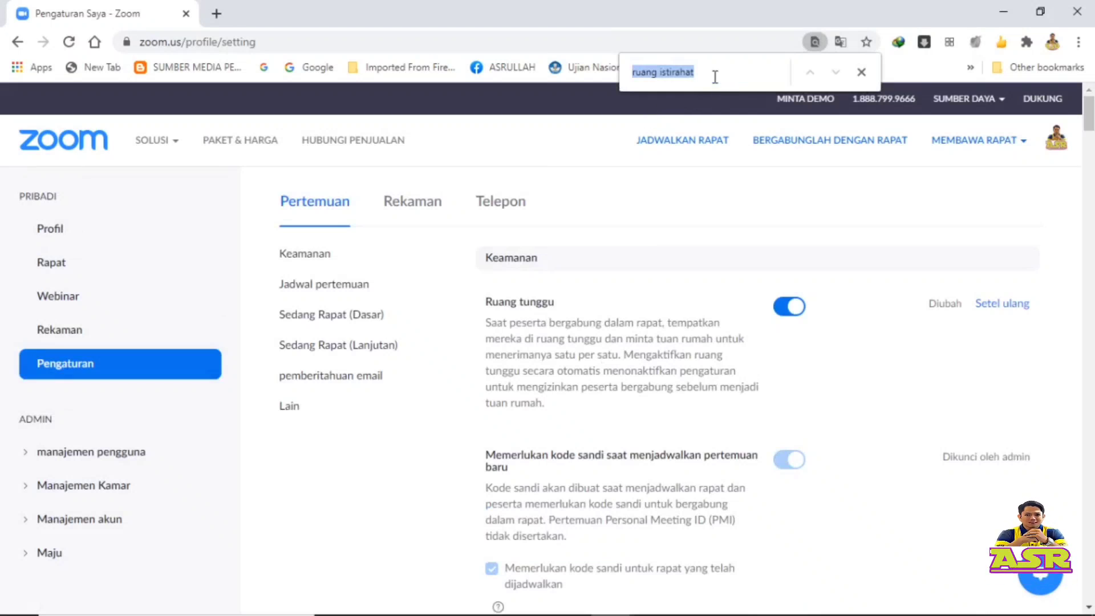
{"action": "left_click", "coordinate": [711, 74]}
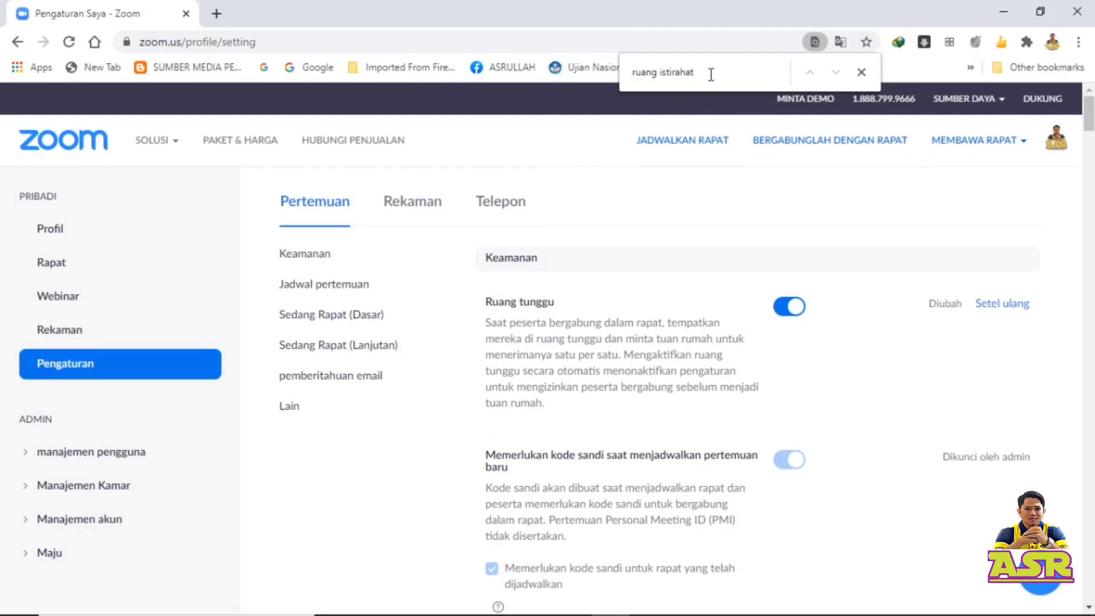
{"action": "key", "text": "Return"}
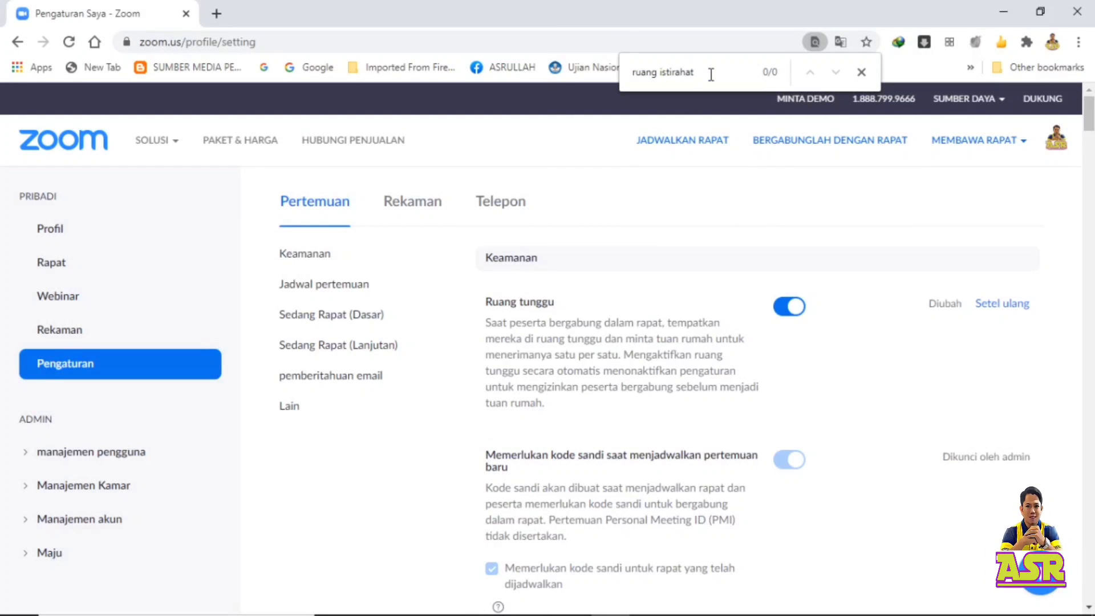
{"action": "key", "text": "BackSpace"}
{"action": "key", "text": "BackSpace"}
{"action": "key", "text": "BackSpace"}
{"action": "key", "text": "BackSpace"}
{"action": "key", "text": "BackSpace"}
{"action": "key", "text": "BackSpace"}
{"action": "key", "text": "BackSpace"}
{"action": "key", "text": "BackSpace"}
{"action": "key", "text": "BackSpace"}
{"action": "key", "text": "BackSpace"}
{"action": "key", "text": "BackSpace"}
{"action": "key", "text": "BackSpace"}
{"action": "key", "text": "BackSpace"}
{"action": "key", "text": "BackSpace"}
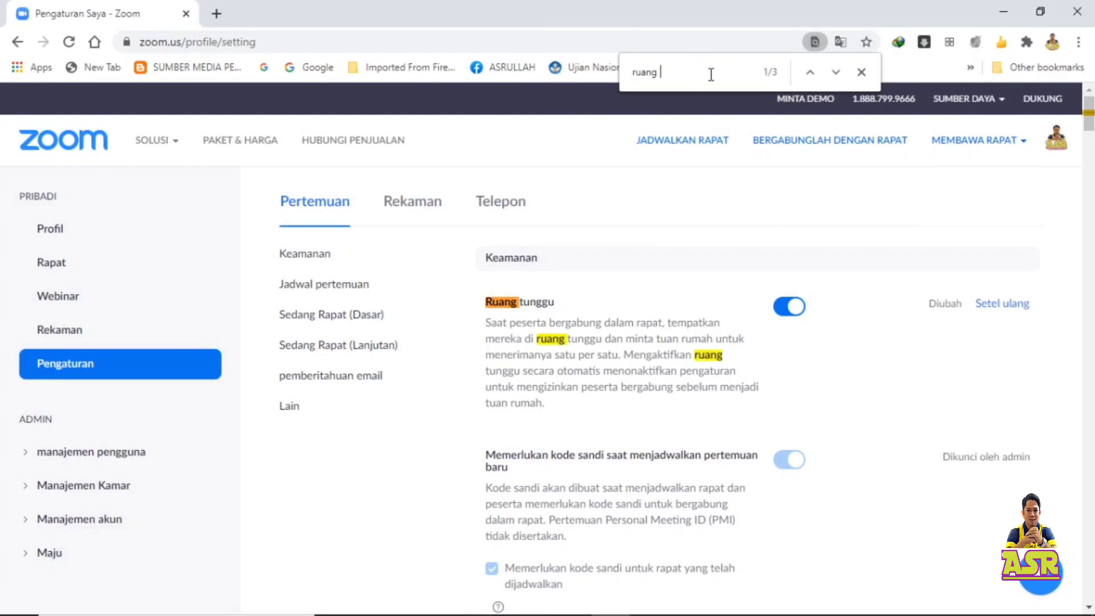
{"action": "key", "text": "BackSpace"}
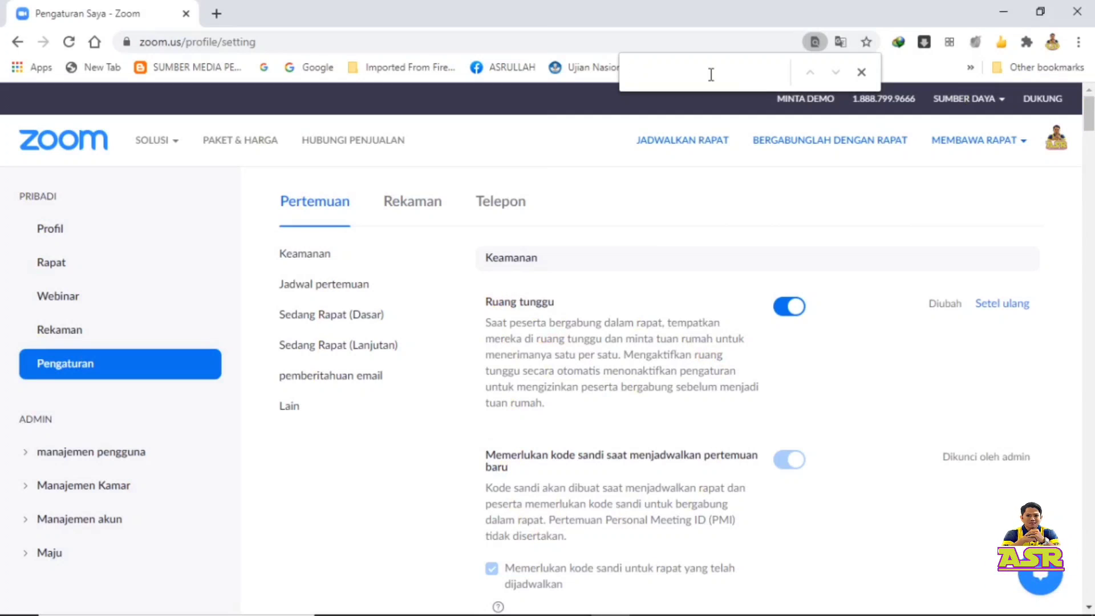
{"action": "type", "text": "ruang "}
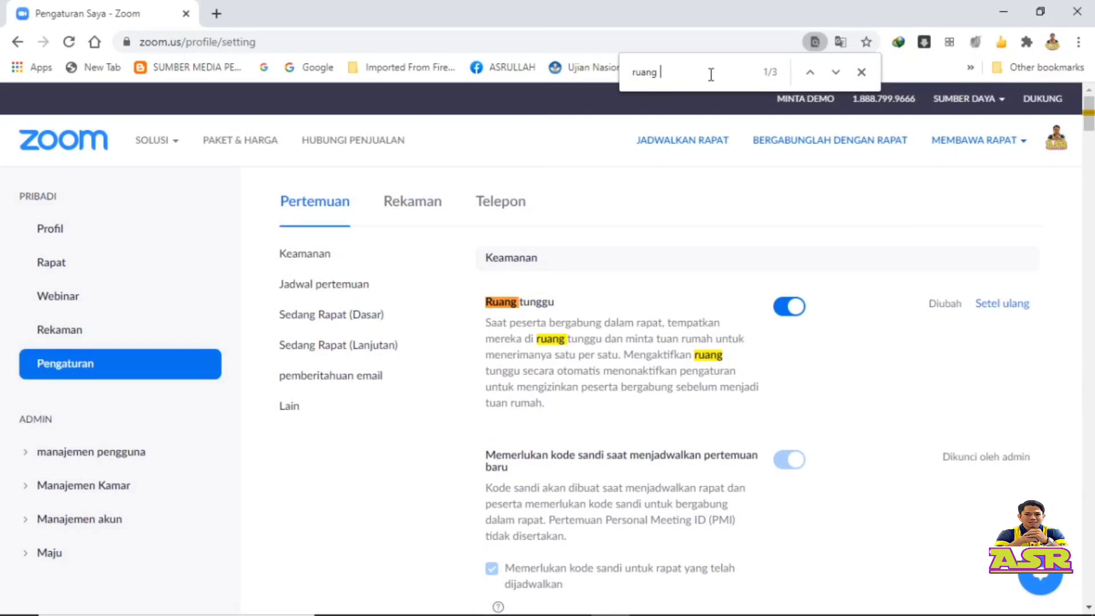
{"action": "type", "text": "istirahat"}
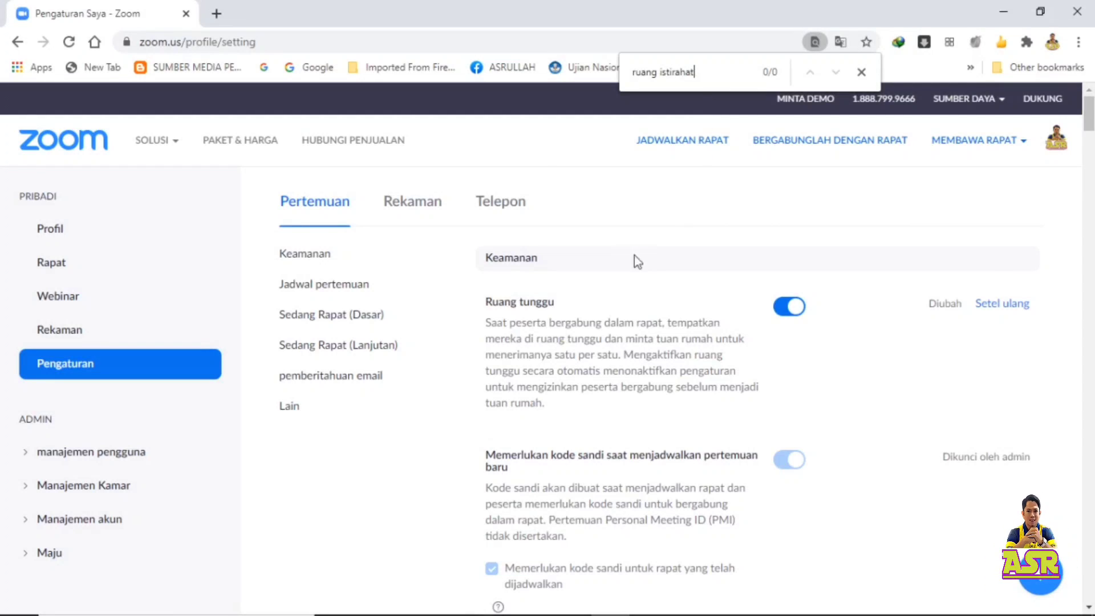
Look through the Pertemuan settings, from Keamanan to Sedang Rapat (Lanjutan), for the Ruang istirahat option
{"action": "scroll", "coordinate": [634, 306], "scroll_direction": "down", "scroll_amount": 1}
{"action": "scroll", "coordinate": [635, 308], "scroll_direction": "down", "scroll_amount": 10}
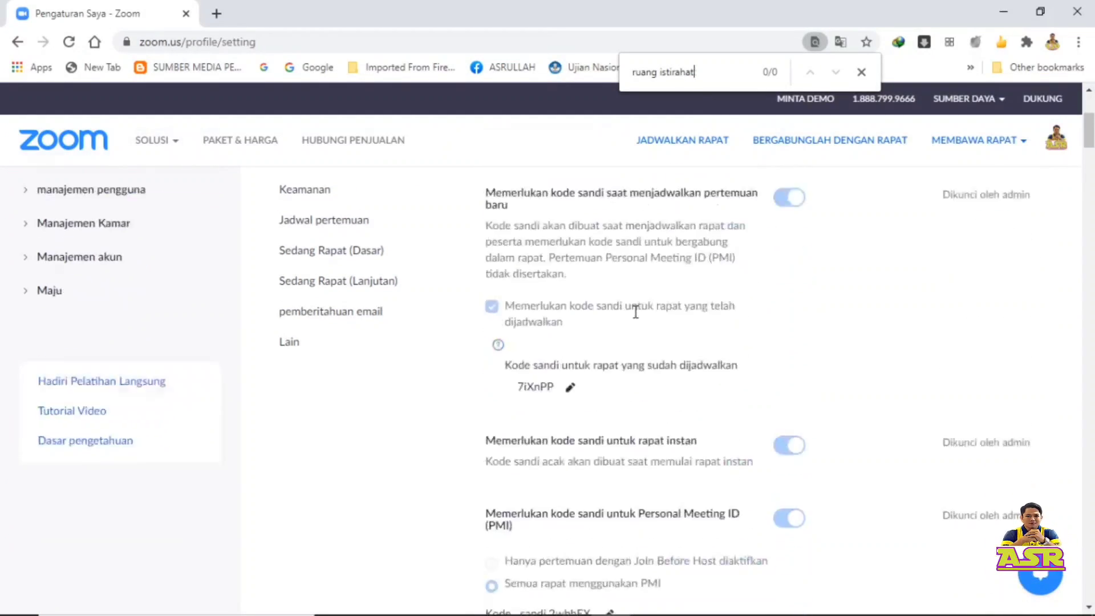
{"action": "scroll", "coordinate": [635, 311], "scroll_direction": "down", "scroll_amount": 10}
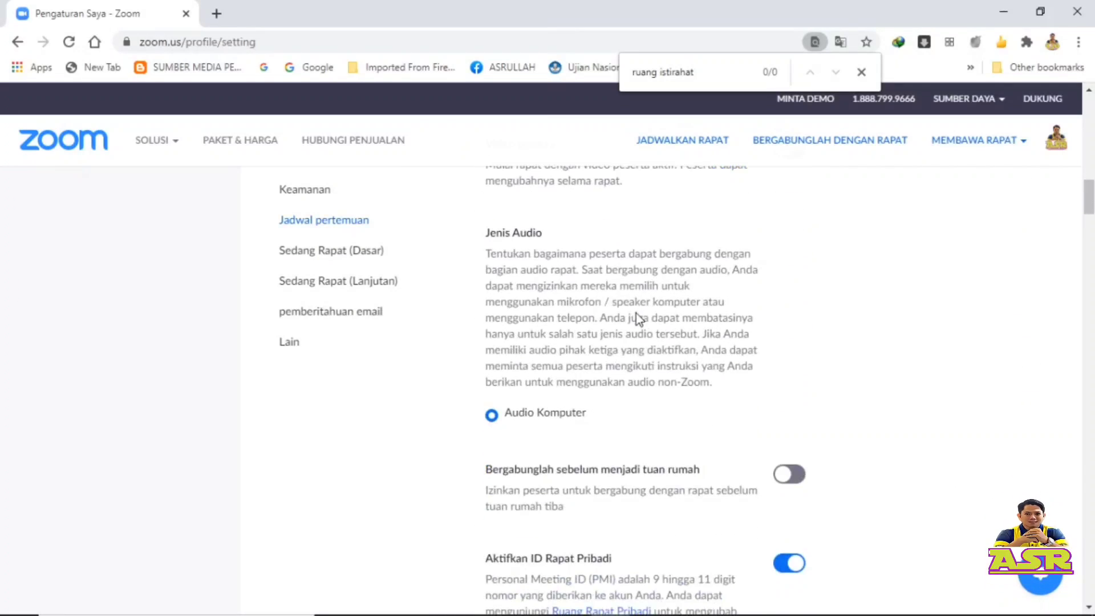
{"action": "scroll", "coordinate": [635, 315], "scroll_direction": "down", "scroll_amount": 4}
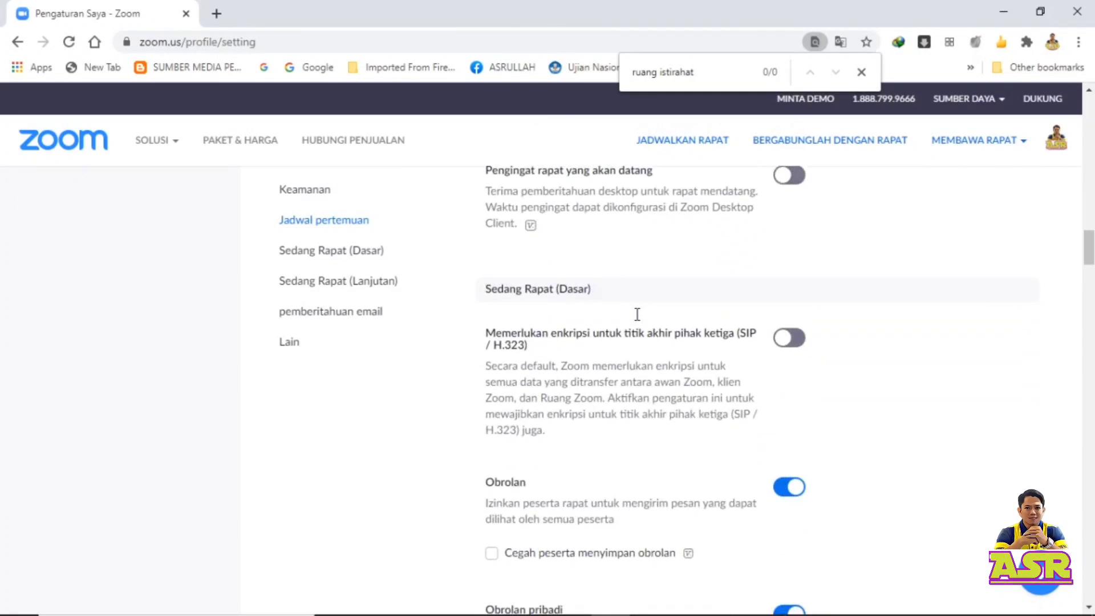
{"action": "scroll", "coordinate": [616, 321], "scroll_direction": "down", "scroll_amount": 2}
{"action": "scroll", "coordinate": [616, 321], "scroll_direction": "down", "scroll_amount": 12}
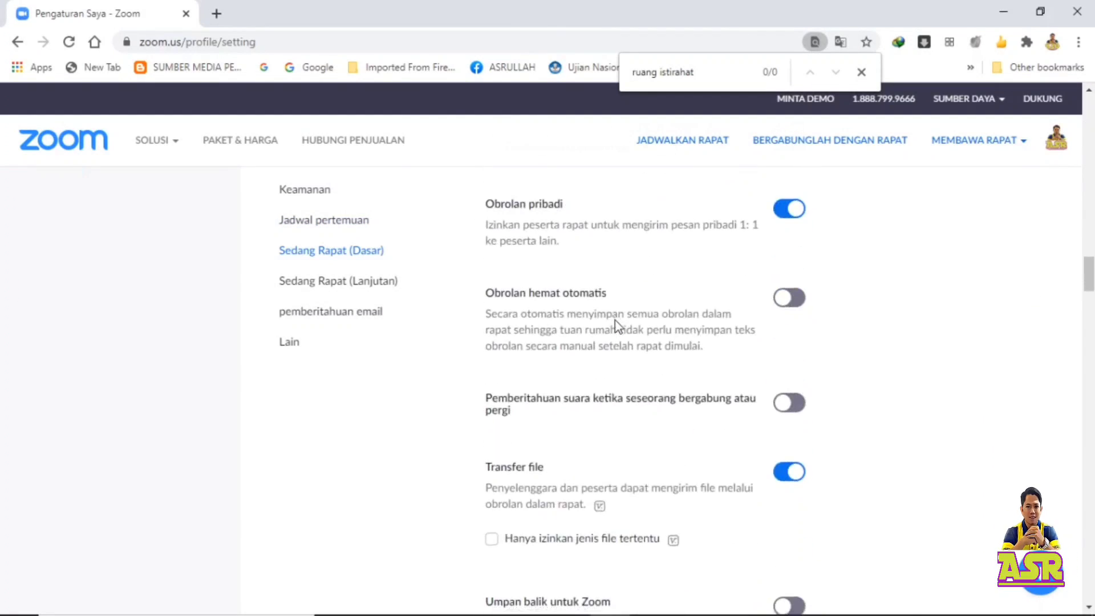
{"action": "scroll", "coordinate": [615, 322], "scroll_direction": "down", "scroll_amount": 11}
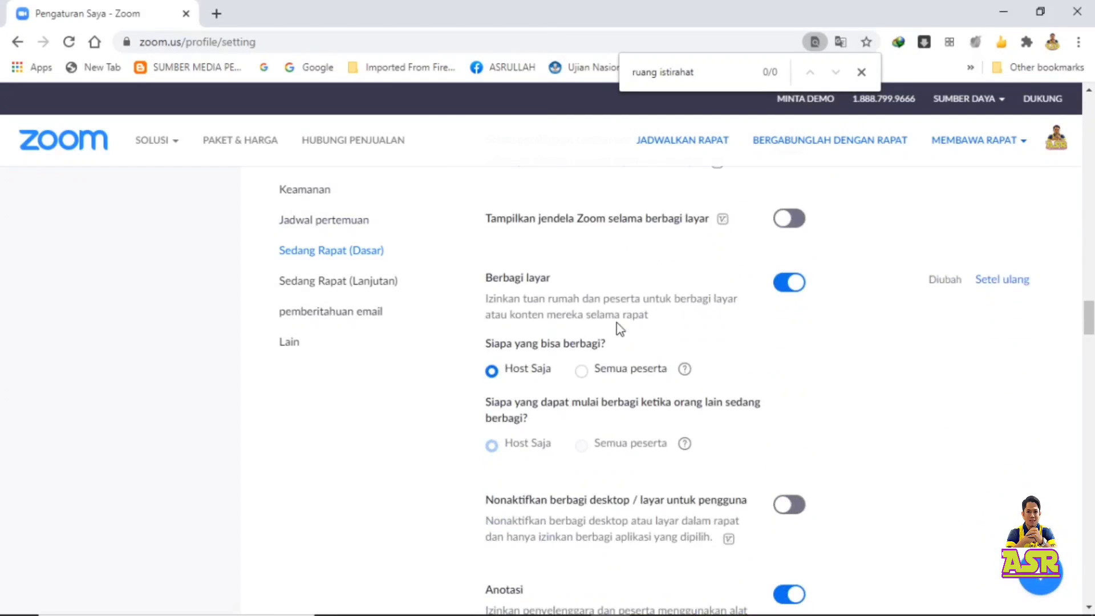
{"action": "scroll", "coordinate": [617, 324], "scroll_direction": "down", "scroll_amount": 8}
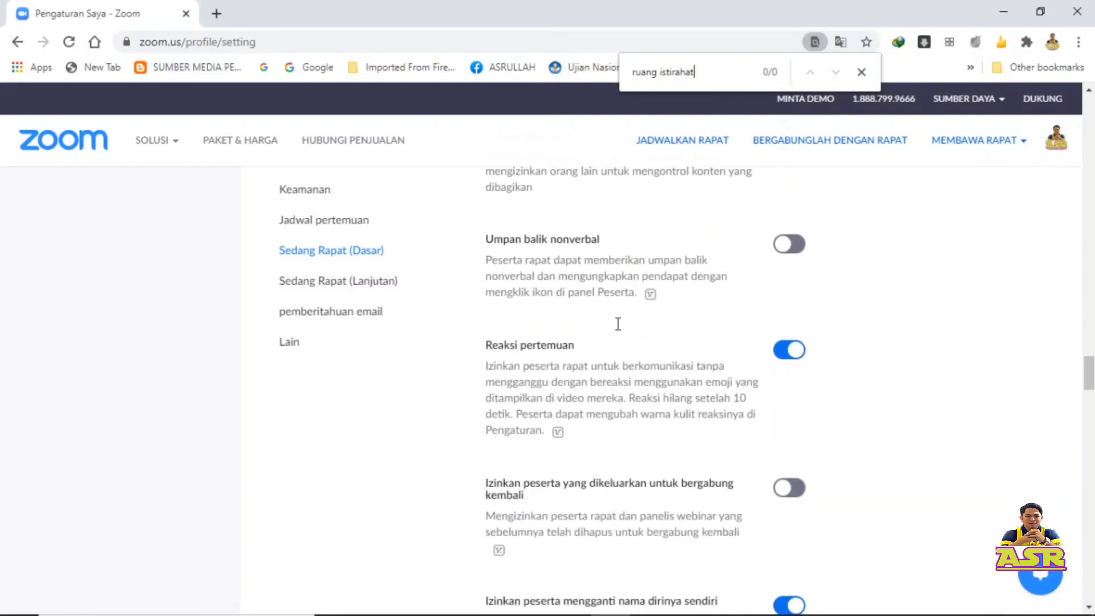
{"action": "scroll", "coordinate": [617, 324], "scroll_direction": "down", "scroll_amount": 3}
{"action": "scroll", "coordinate": [618, 324], "scroll_direction": "down", "scroll_amount": 8}
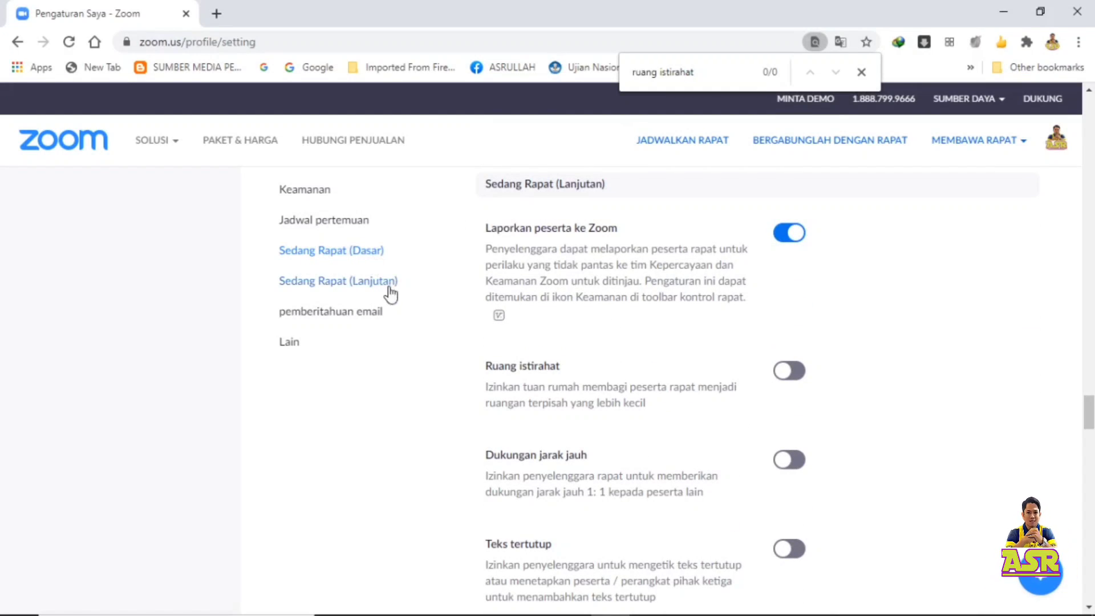
{"action": "scroll", "coordinate": [349, 285], "scroll_direction": "up", "scroll_amount": 4}
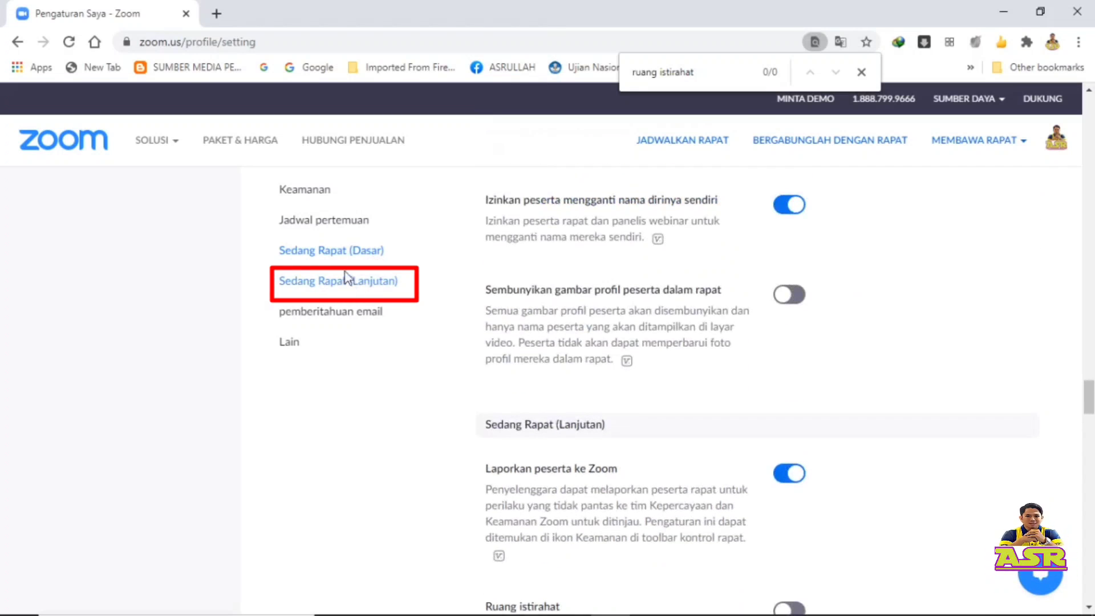
{"action": "scroll", "coordinate": [344, 220], "scroll_direction": "up", "scroll_amount": 3}
{"action": "scroll", "coordinate": [344, 219], "scroll_direction": "down", "scroll_amount": 2}
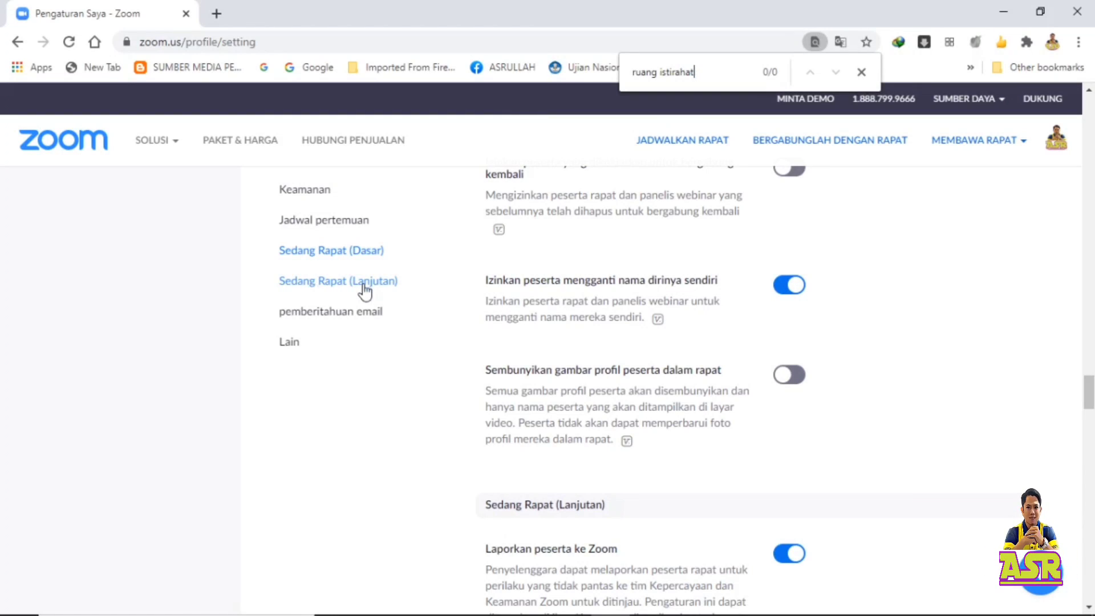
Under Sedang Rapat (Lanjutan), enable Ruang istirahat with host assignment of participants to breakout rooms when scheduling, and save the setting
{"action": "left_click", "coordinate": [364, 288]}
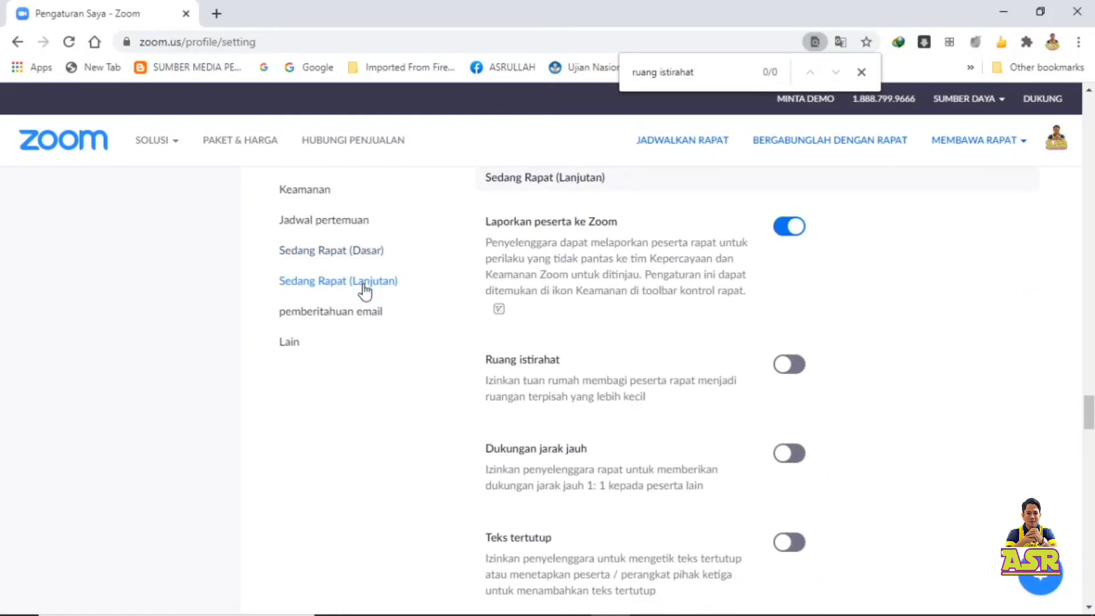
{"action": "scroll", "coordinate": [593, 257], "scroll_direction": "down", "scroll_amount": 3}
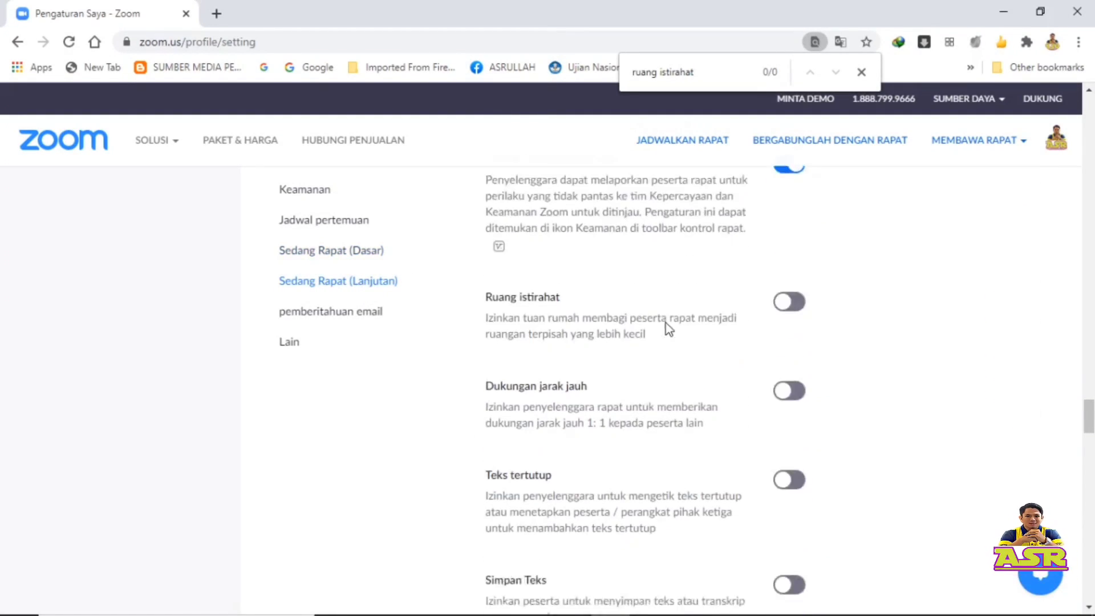
{"action": "scroll", "coordinate": [590, 321], "scroll_direction": "up", "scroll_amount": 3}
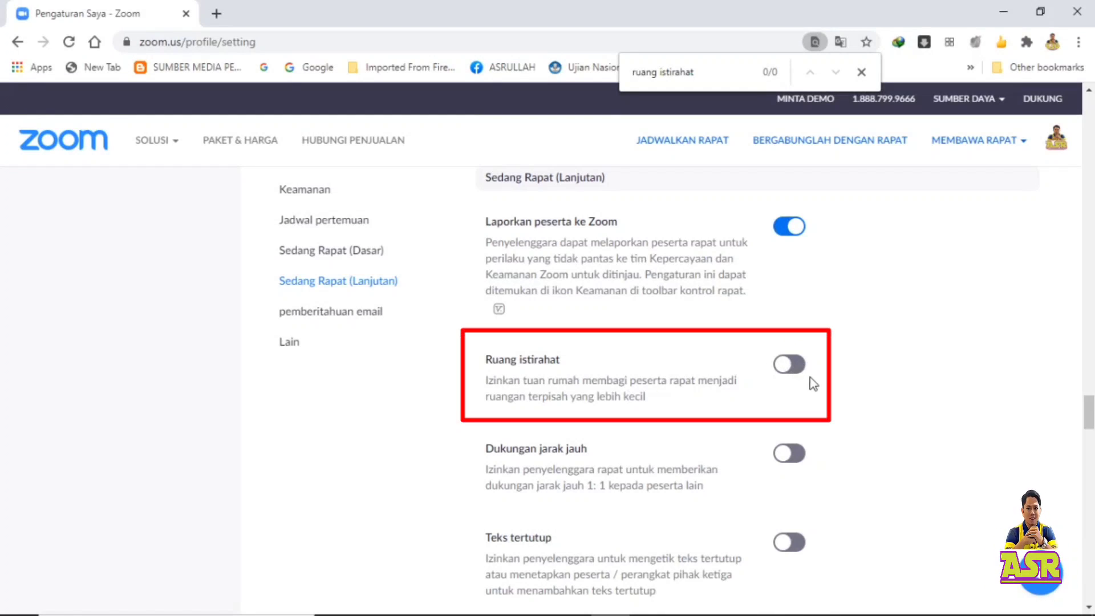
{"action": "left_click", "coordinate": [798, 367]}
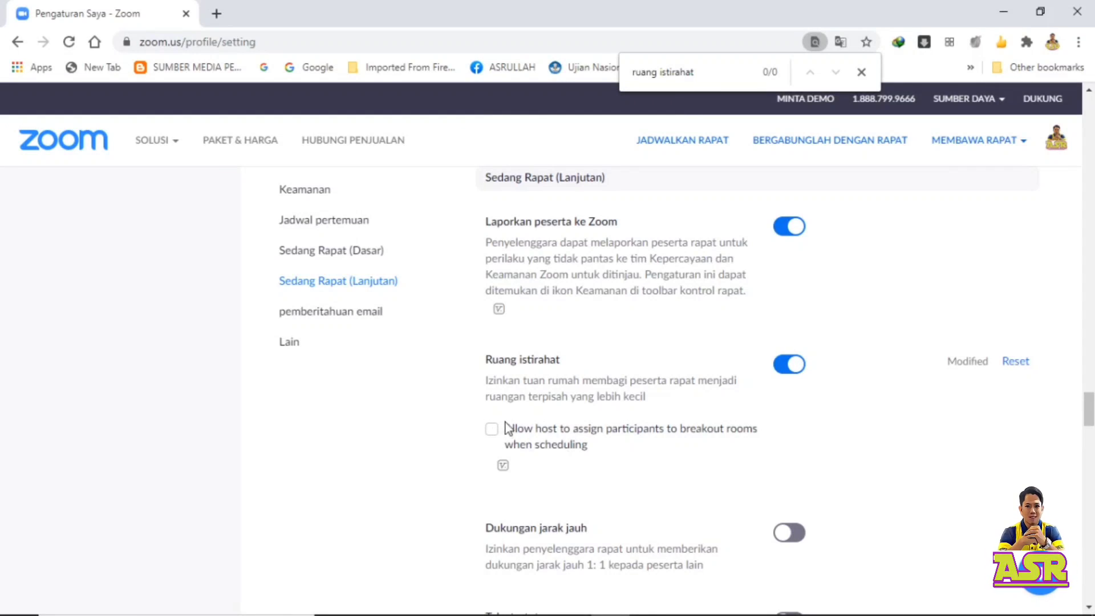
{"action": "left_click", "coordinate": [493, 433]}
{"action": "left_click", "coordinate": [493, 432]}
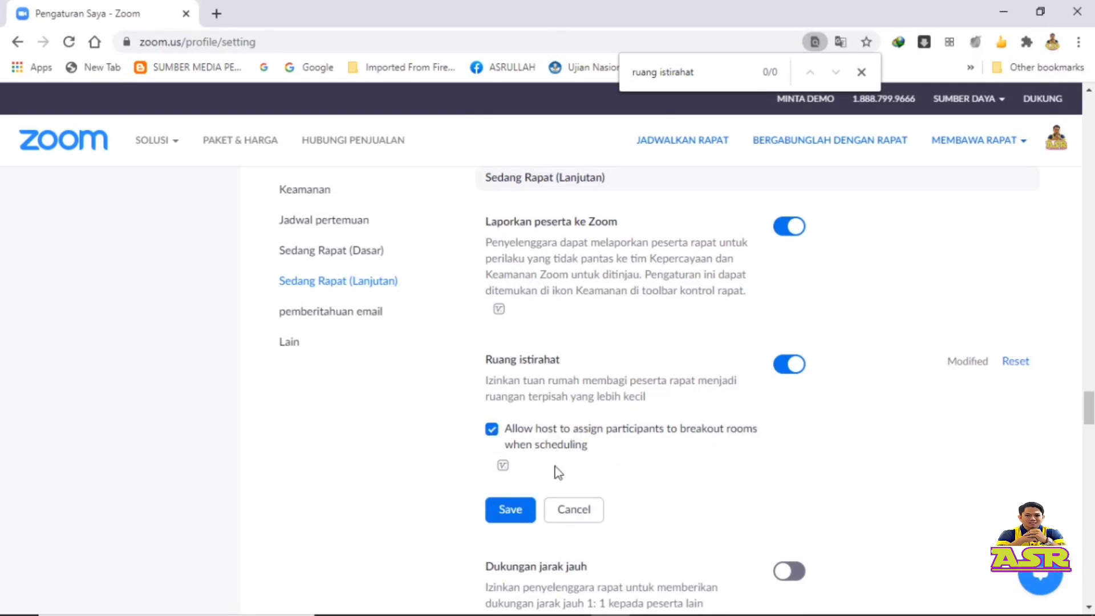
{"action": "left_click", "coordinate": [509, 513]}
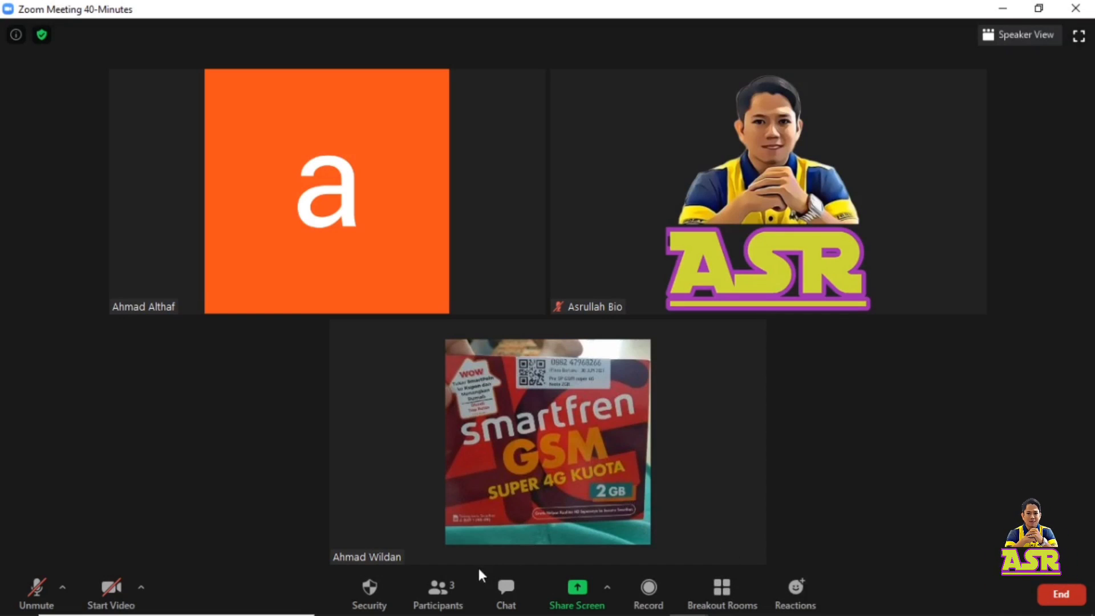
Switch to the running Zoom meeting, view its participants list, and close the list again
{"action": "left_click", "coordinate": [448, 589]}
{"action": "mouse_move", "coordinate": [916, 81]}
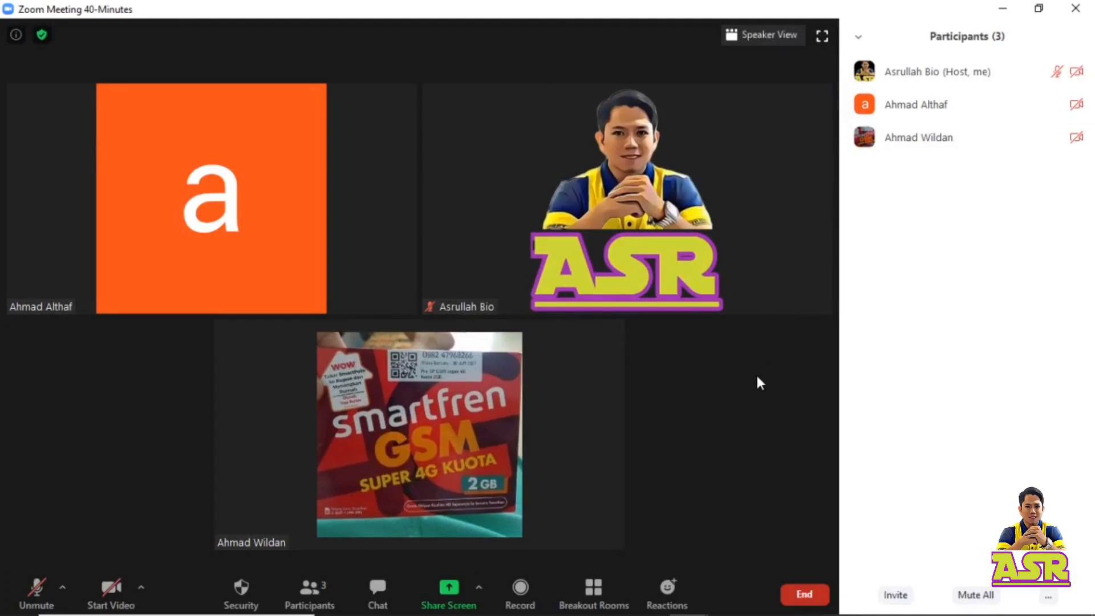
{"action": "left_click", "coordinate": [858, 39]}
{"action": "left_click", "coordinate": [887, 51]}
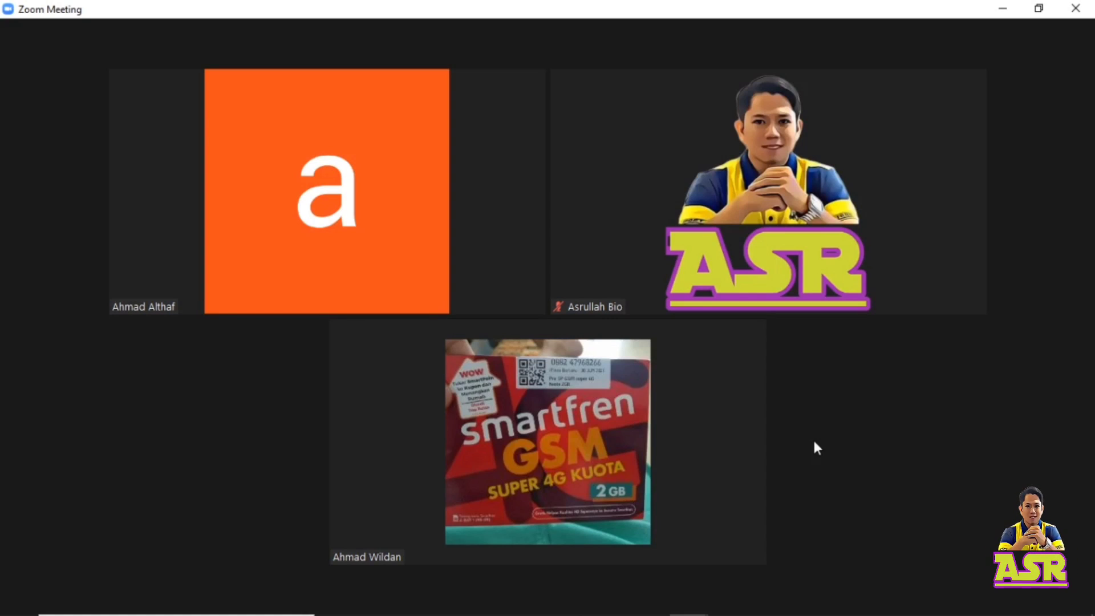
{"action": "mouse_move", "coordinate": [813, 454]}
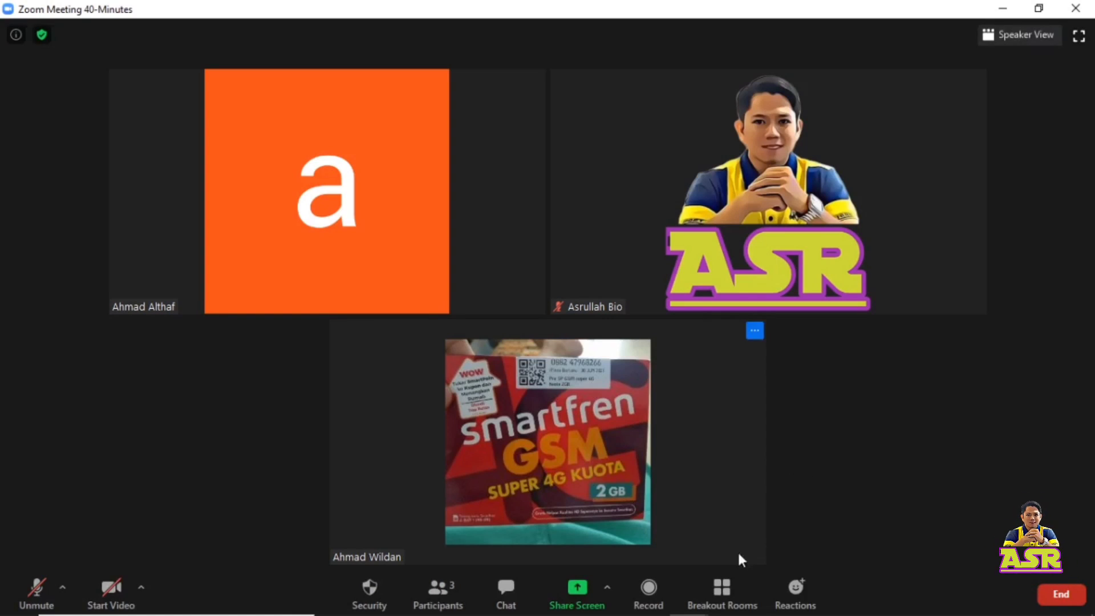
Create 2 breakout rooms in the meeting with the participants assigned automatically
{"action": "left_click", "coordinate": [722, 589]}
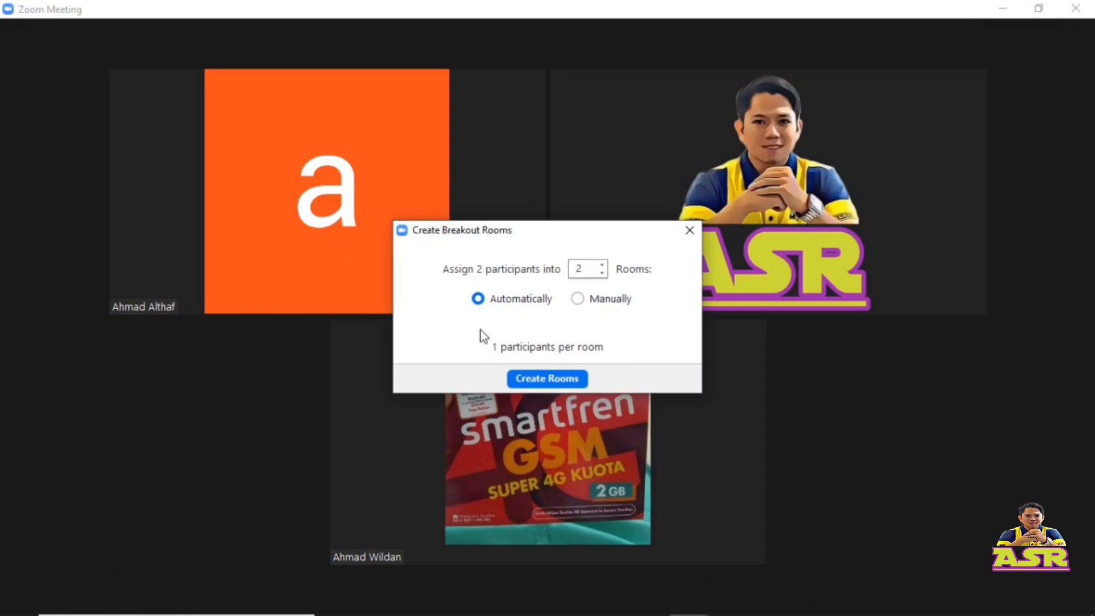
{"action": "left_click", "coordinate": [603, 265]}
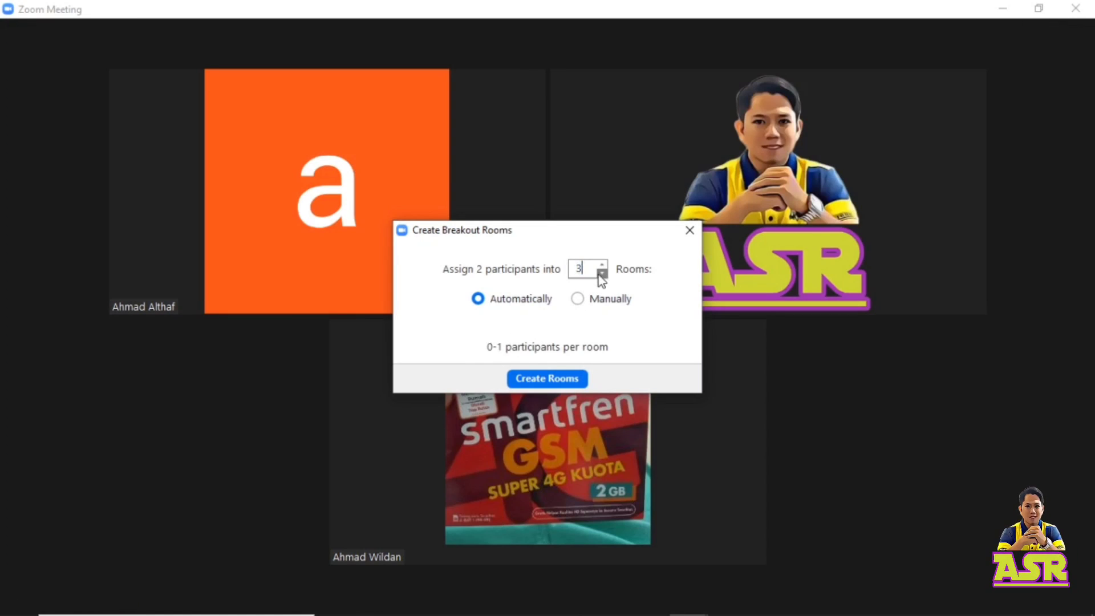
{"action": "left_click", "coordinate": [601, 273]}
{"action": "left_click", "coordinate": [600, 274]}
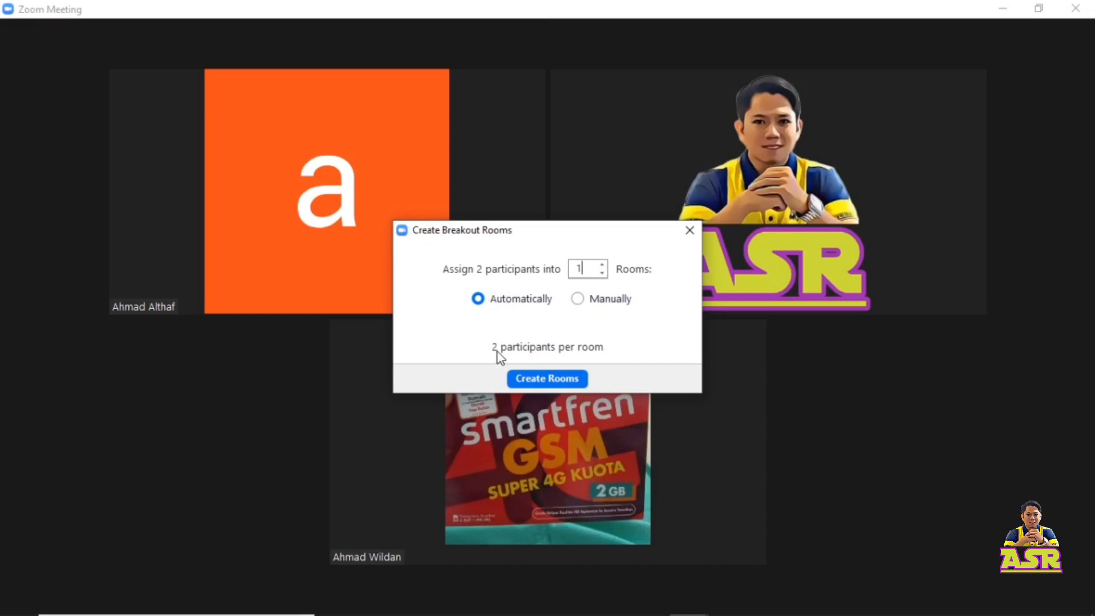
{"action": "left_click", "coordinate": [602, 265]}
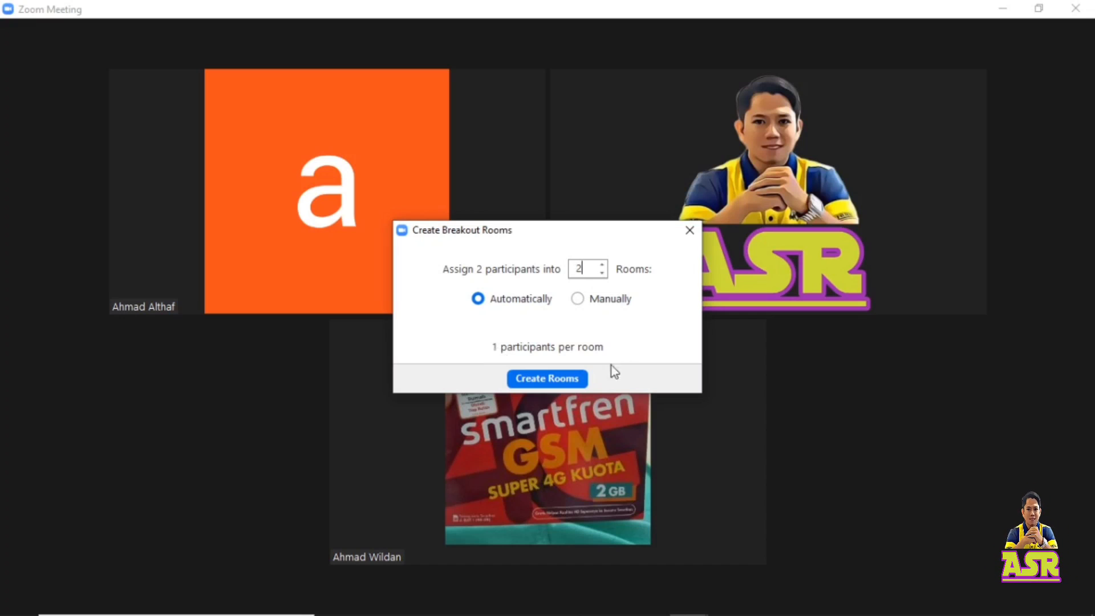
{"action": "left_click", "coordinate": [556, 385]}
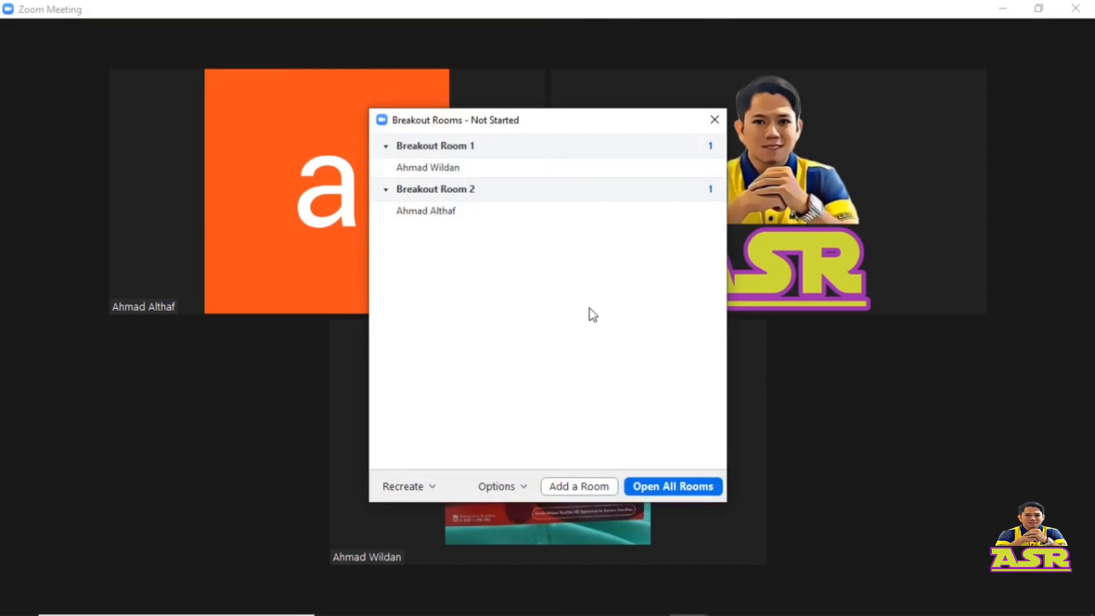
Swap the two participants by moving the one in Breakout Room 1 to Breakout Room 2 and the other to Breakout Room 1
{"action": "mouse_move", "coordinate": [510, 155]}
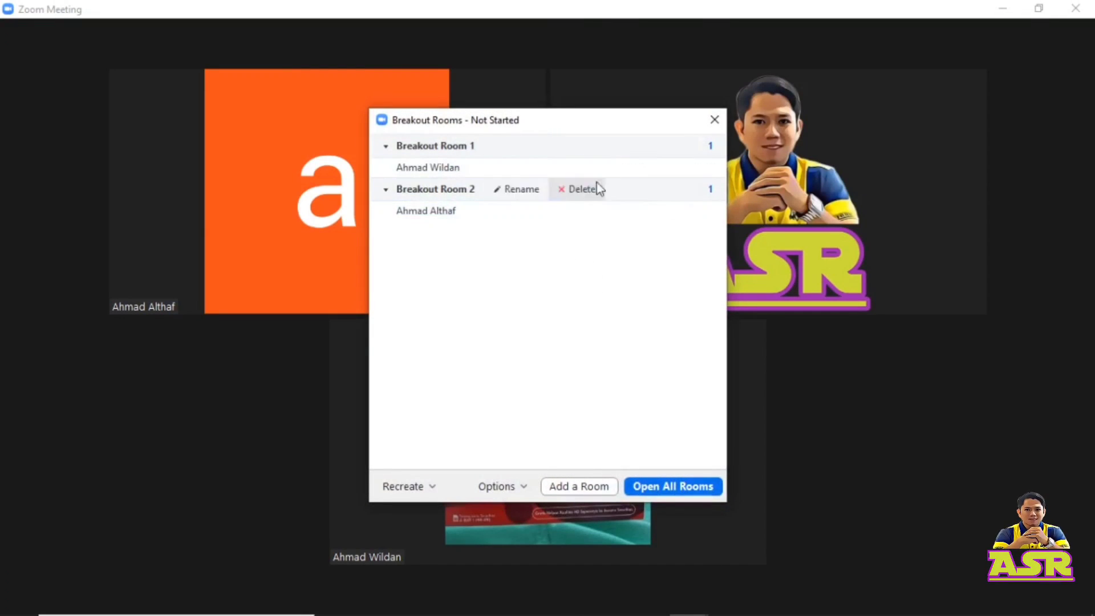
{"action": "mouse_move", "coordinate": [477, 173]}
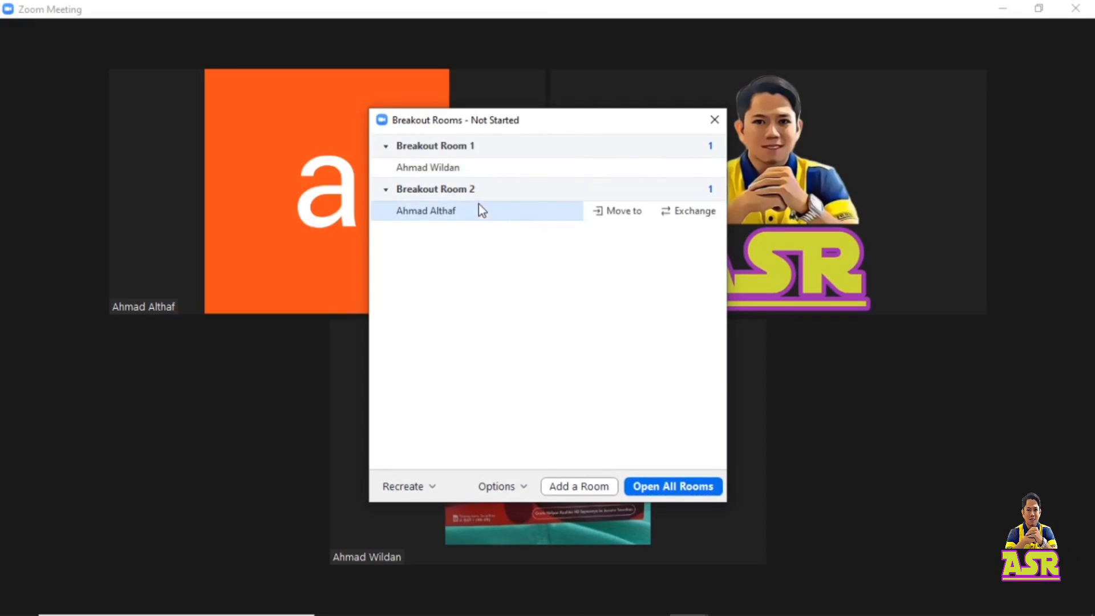
{"action": "mouse_move", "coordinate": [474, 196]}
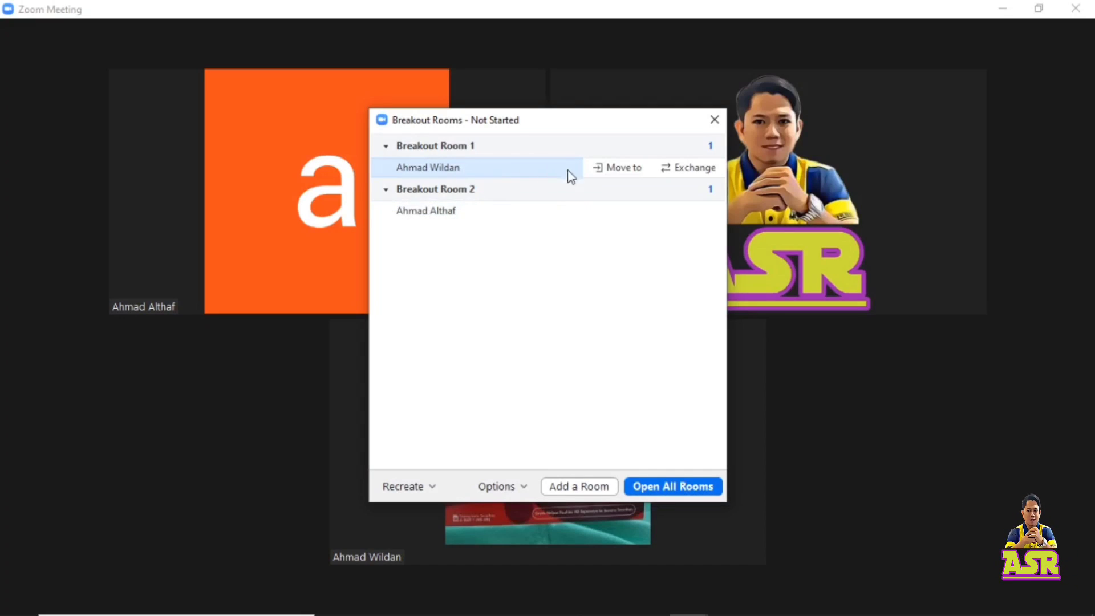
{"action": "left_click", "coordinate": [628, 173]}
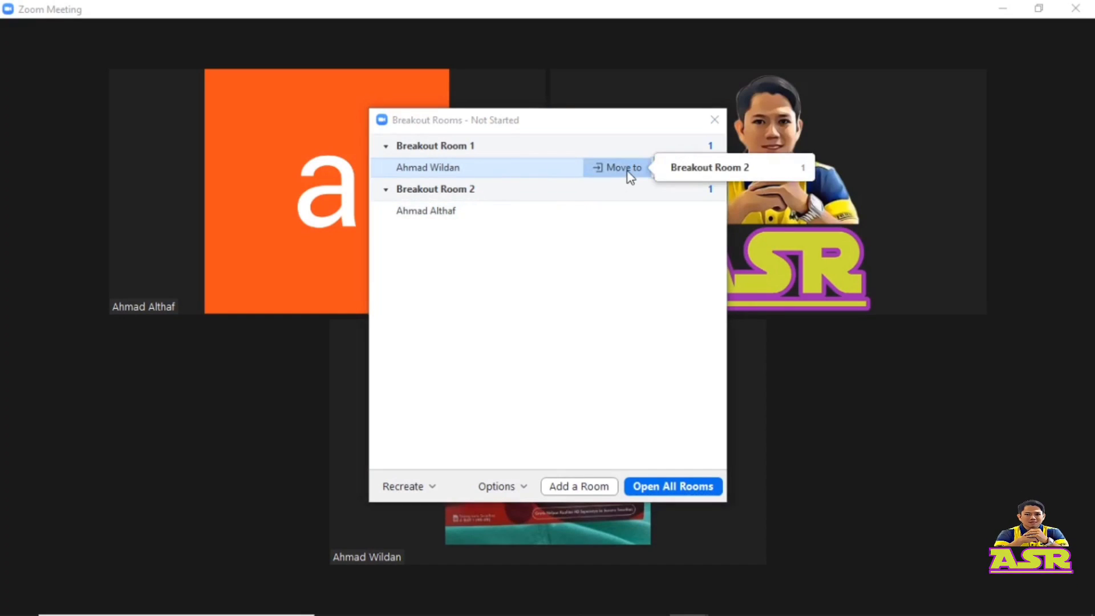
{"action": "left_click", "coordinate": [700, 170]}
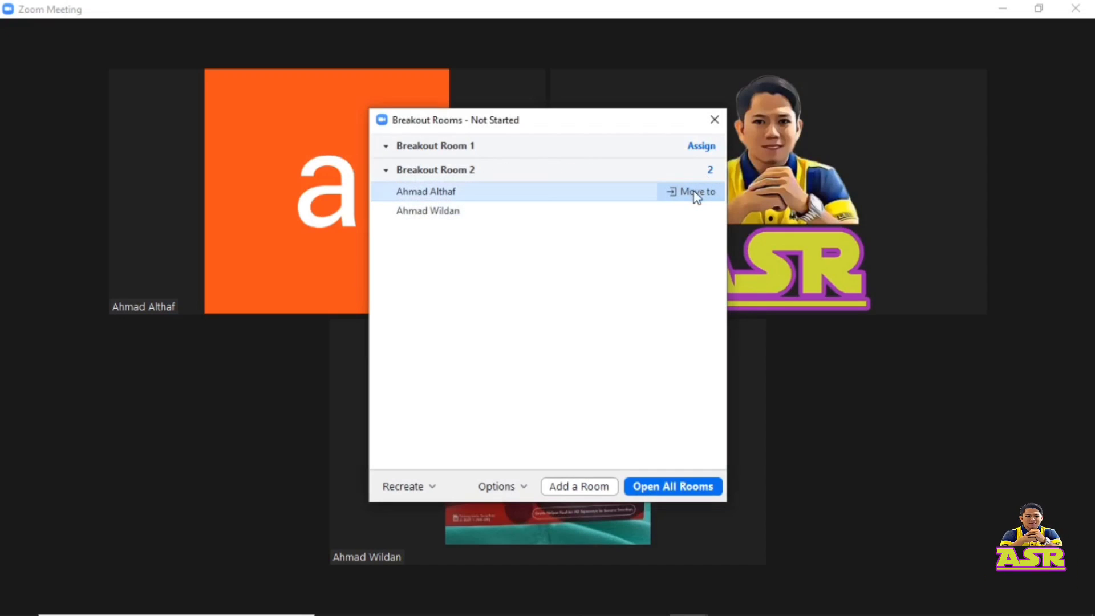
{"action": "left_click", "coordinate": [696, 194]}
{"action": "left_click", "coordinate": [747, 190]}
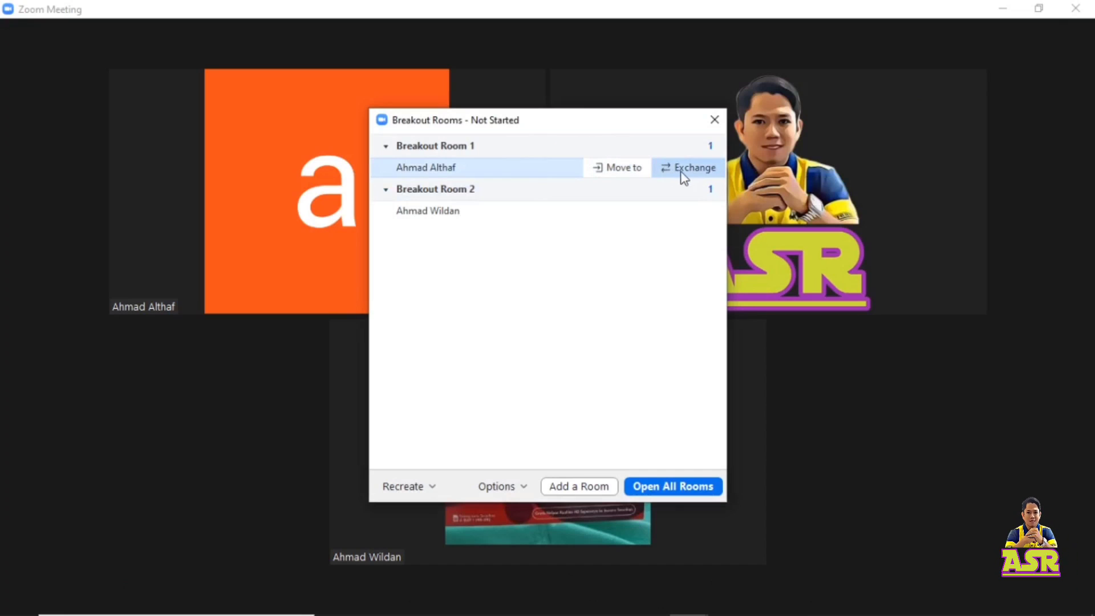
{"action": "left_click", "coordinate": [682, 173]}
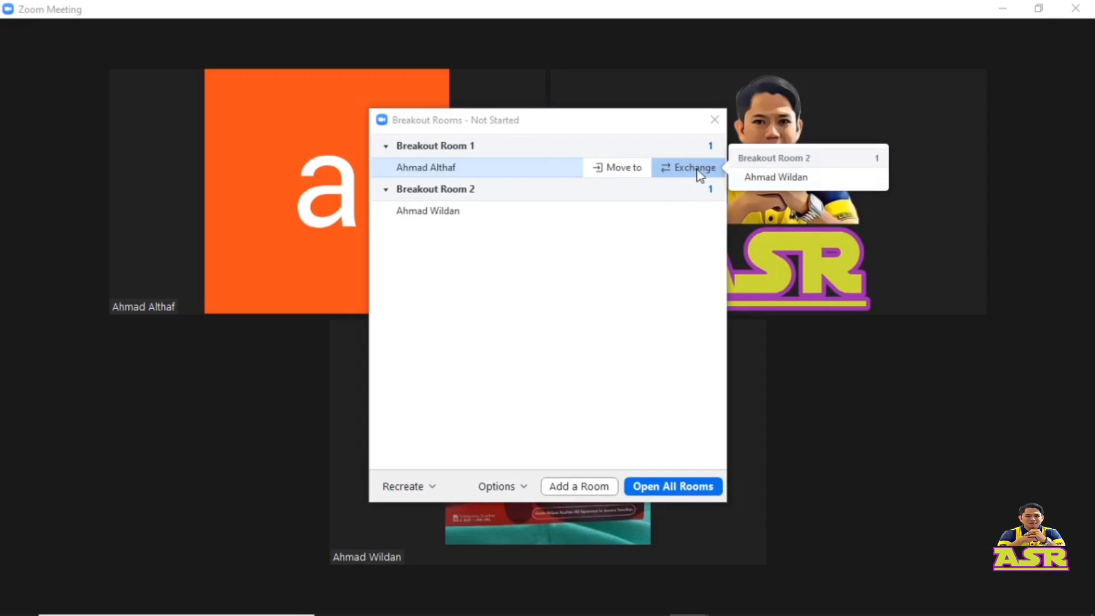
{"action": "left_click", "coordinate": [634, 220]}
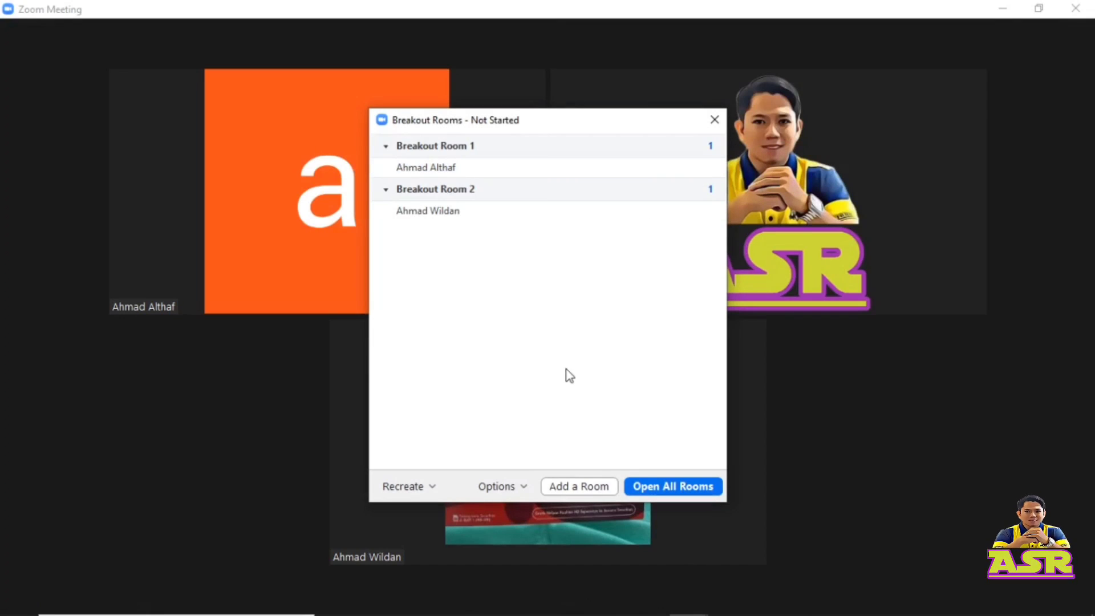
Set the breakout rooms to move all participants automatically, close automatically after 30 minutes, and use a 10-second closing countdown
{"action": "left_click", "coordinate": [525, 488]}
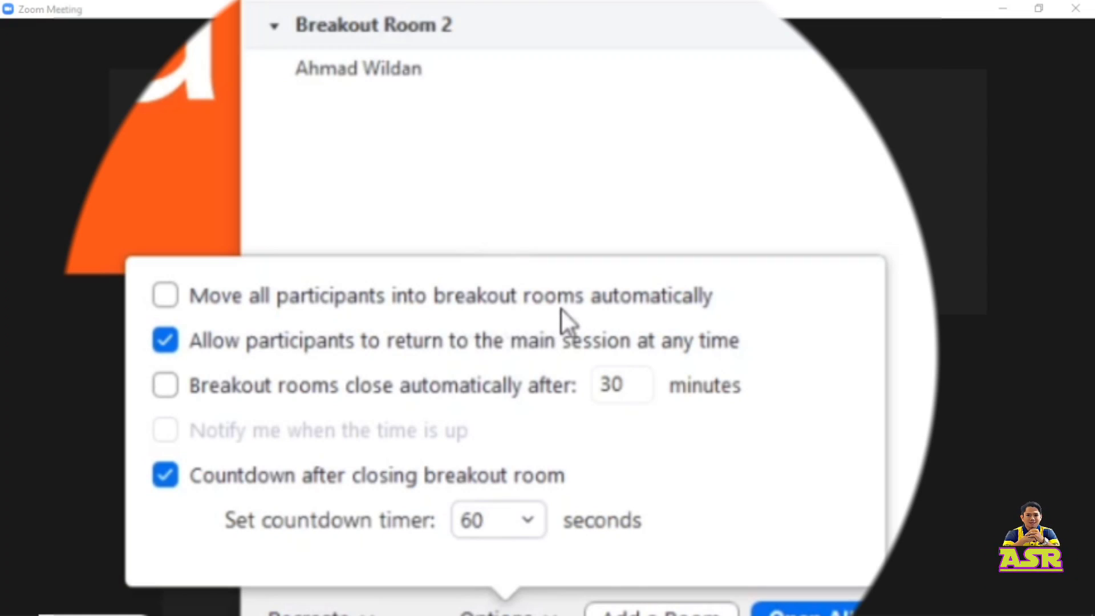
{"action": "left_click", "coordinate": [168, 300]}
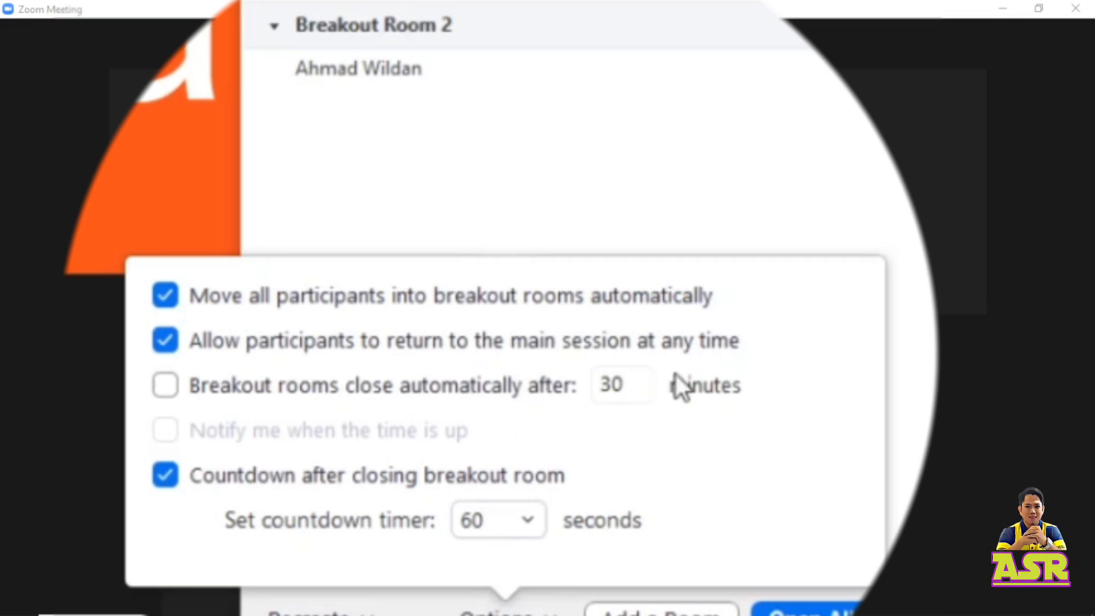
{"action": "left_click", "coordinate": [166, 386]}
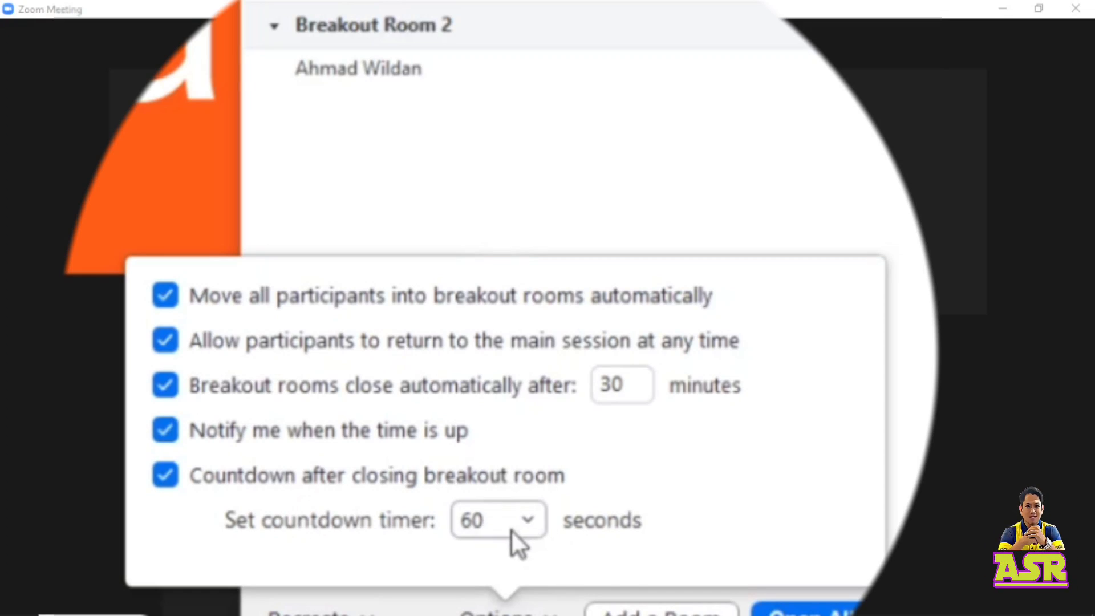
{"action": "left_click", "coordinate": [532, 524]}
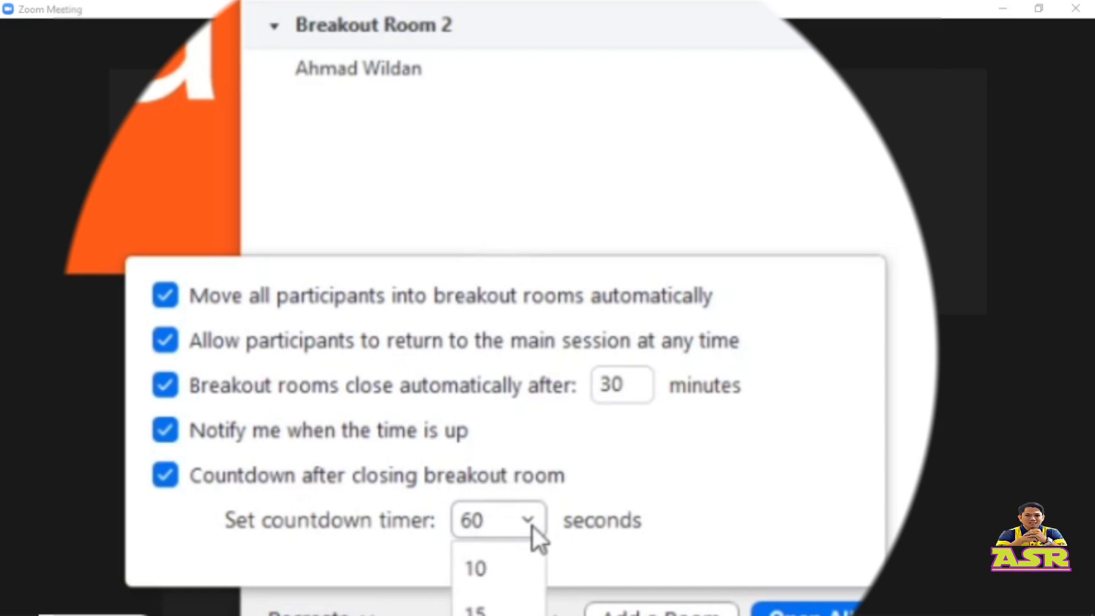
{"action": "left_click", "coordinate": [491, 577]}
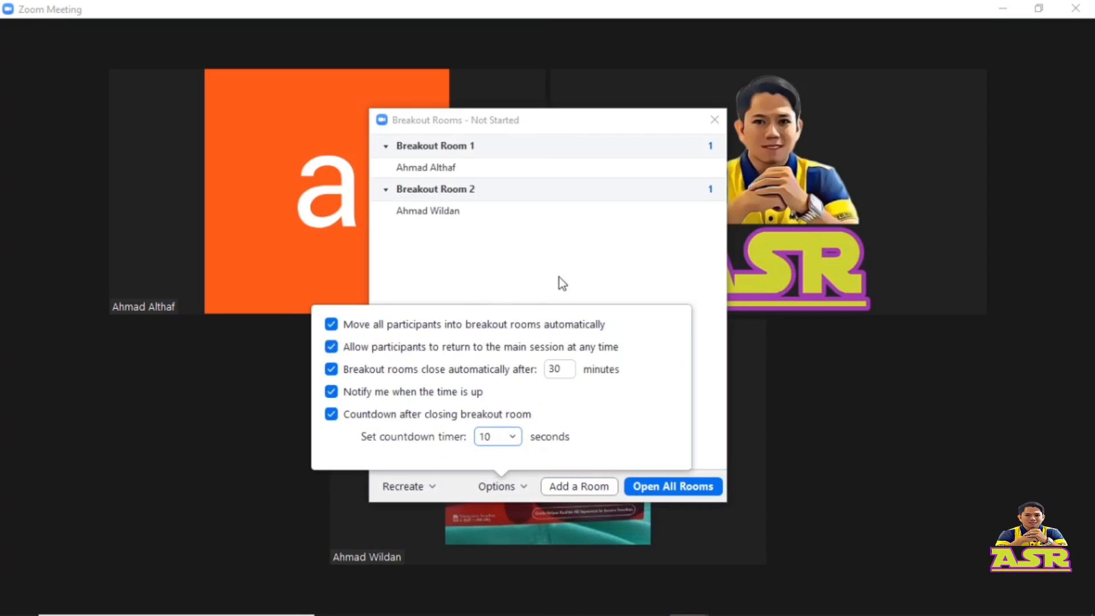
{"action": "left_click", "coordinate": [621, 201]}
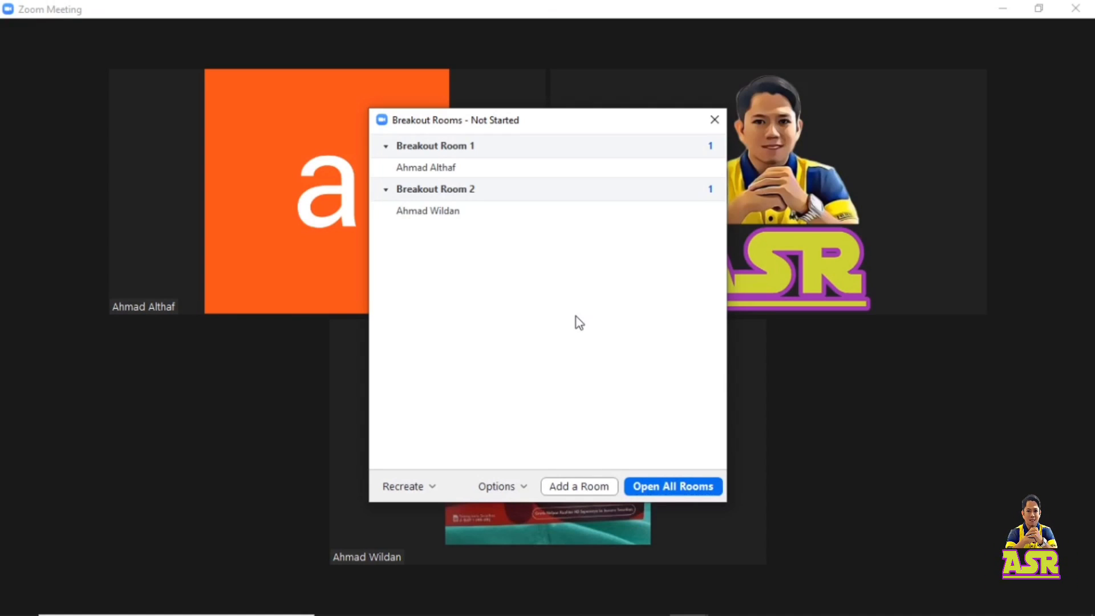
Add a third breakout room and open the name of Breakout Room 1 for editing
{"action": "left_click", "coordinate": [575, 492]}
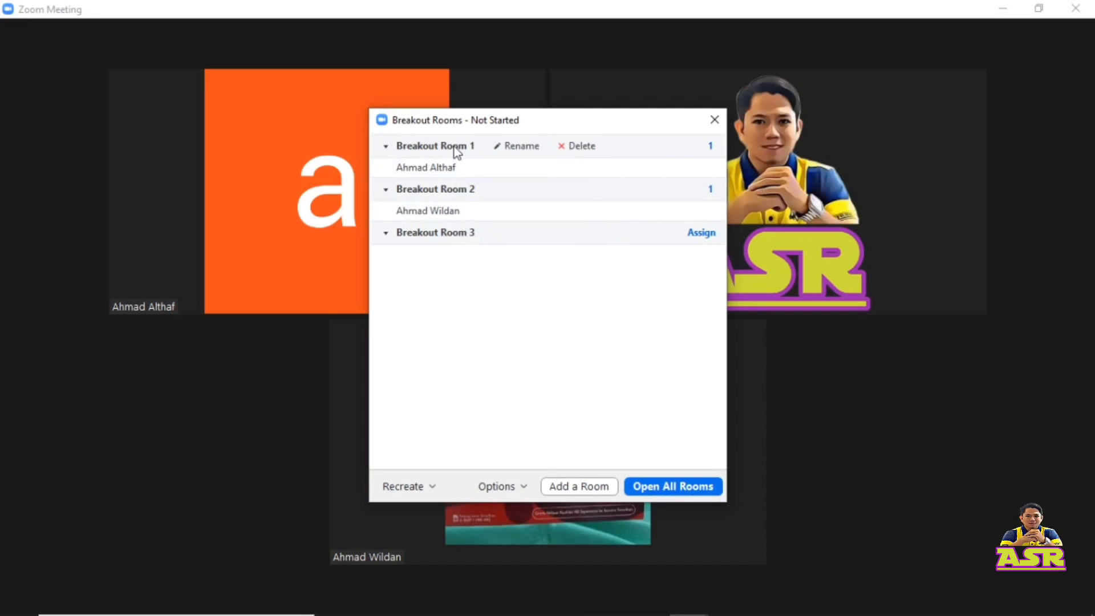
{"action": "left_click", "coordinate": [513, 148]}
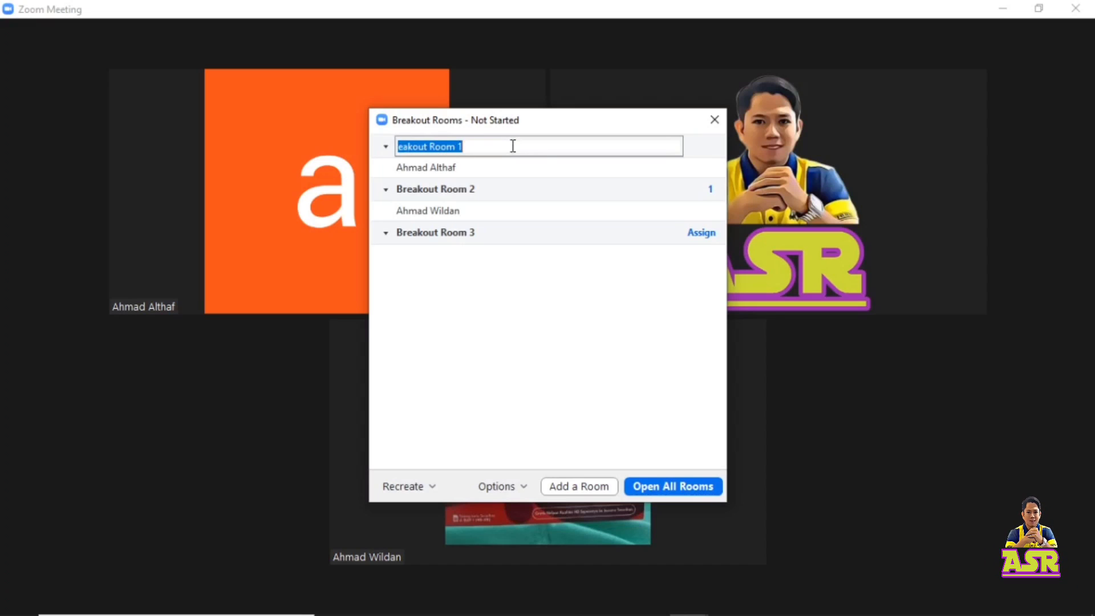
{"action": "left_click", "coordinate": [502, 285]}
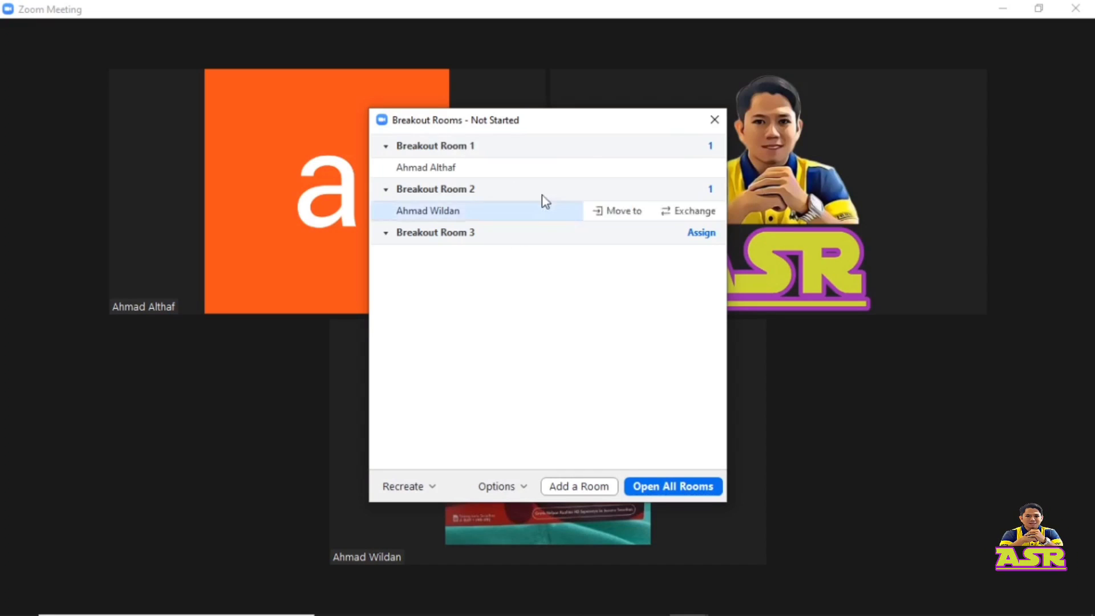
{"action": "mouse_move", "coordinate": [508, 193]}
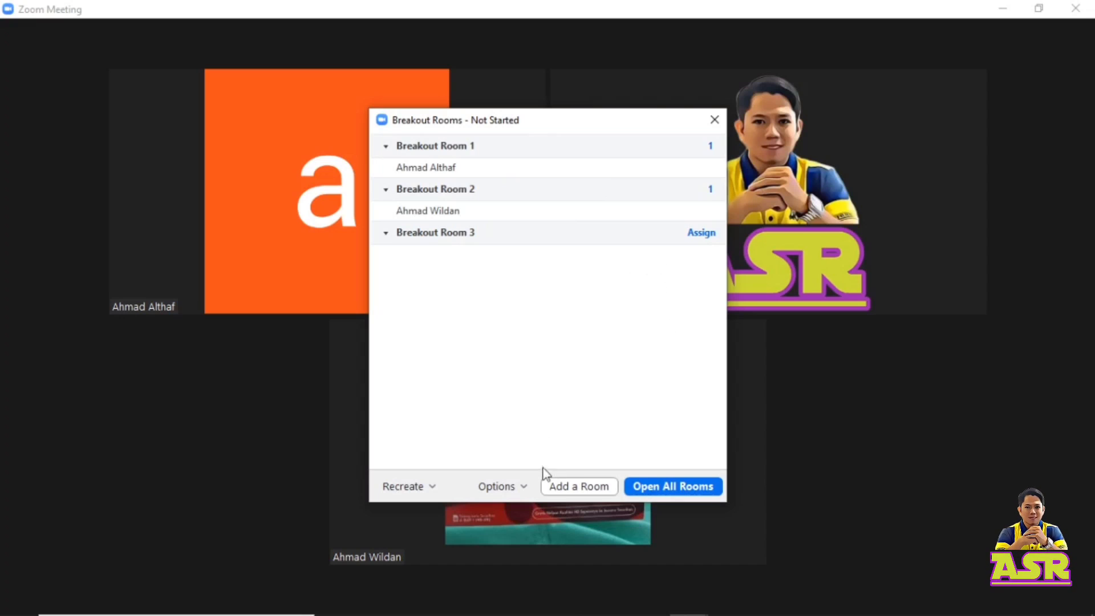
Review the breakout room options and delete the empty Breakout Room 3
{"action": "left_click", "coordinate": [521, 486]}
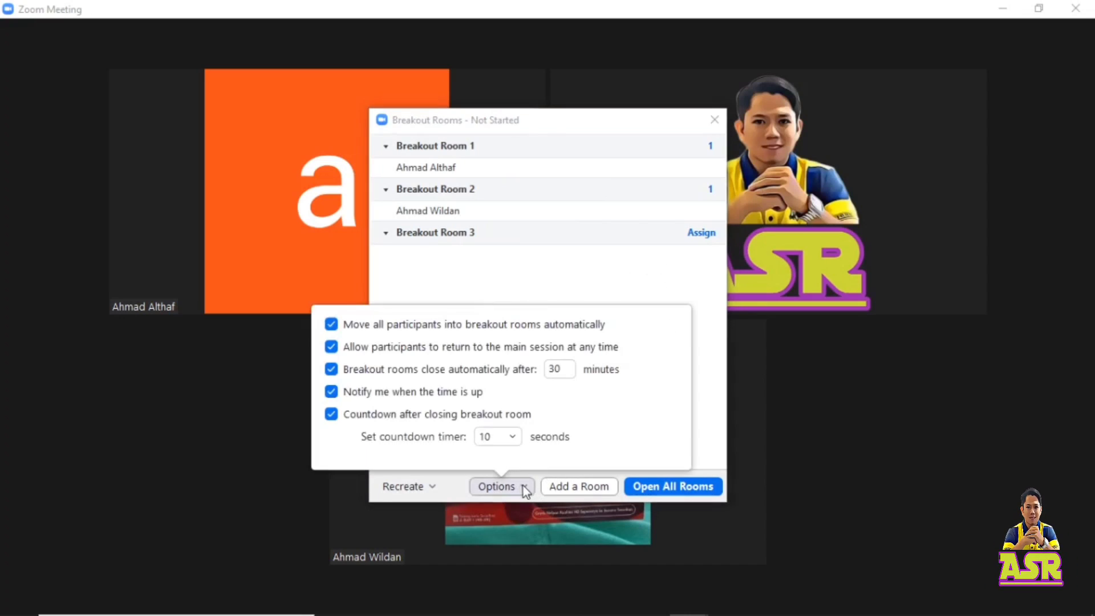
{"action": "left_click", "coordinate": [521, 291]}
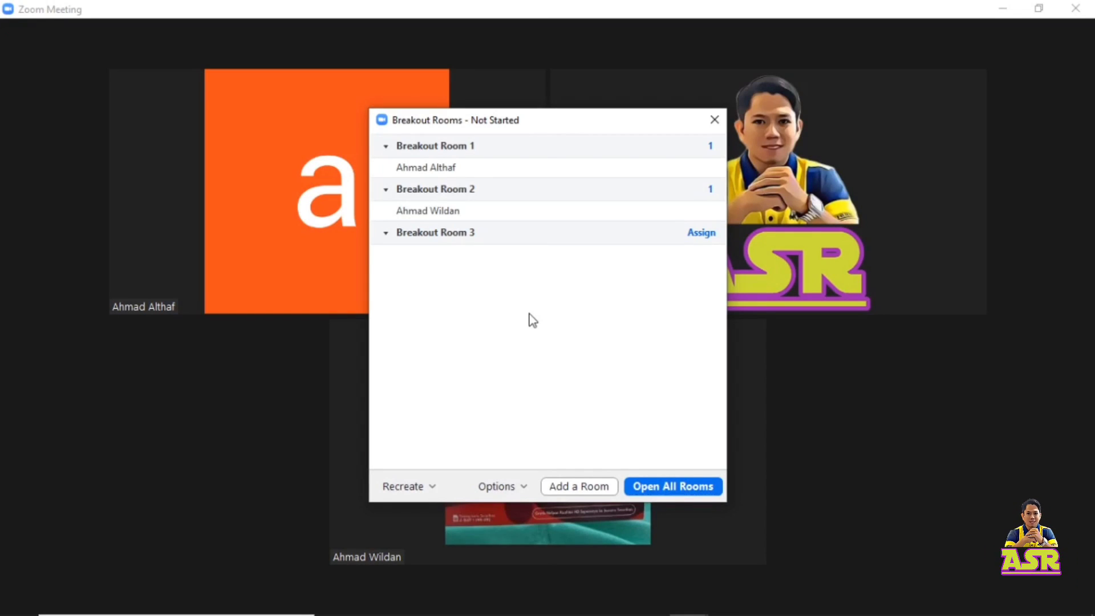
{"action": "mouse_move", "coordinate": [482, 239]}
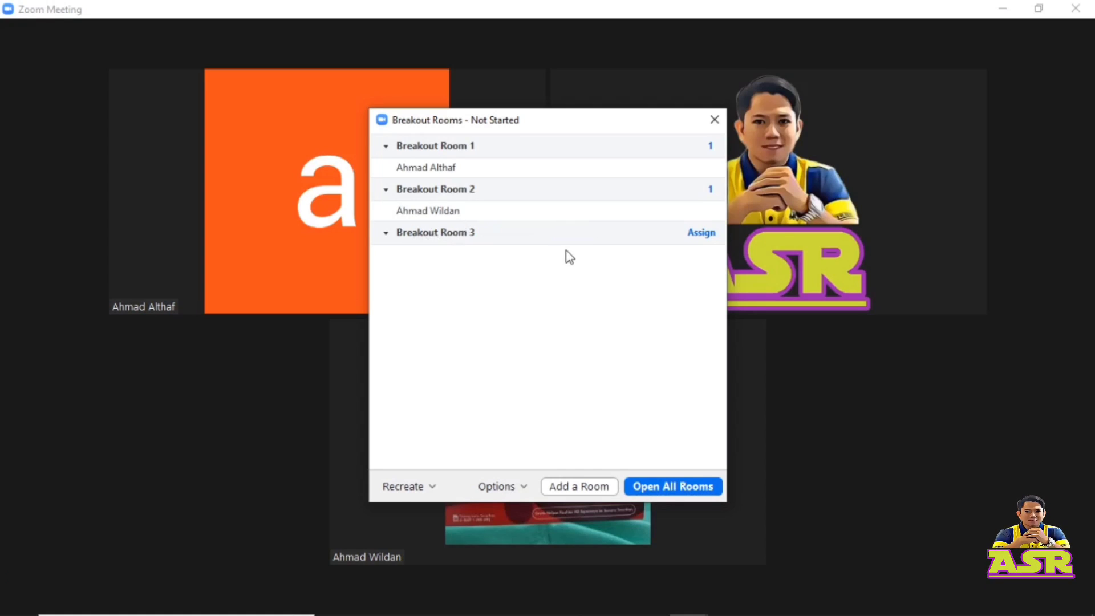
{"action": "left_click", "coordinate": [569, 235]}
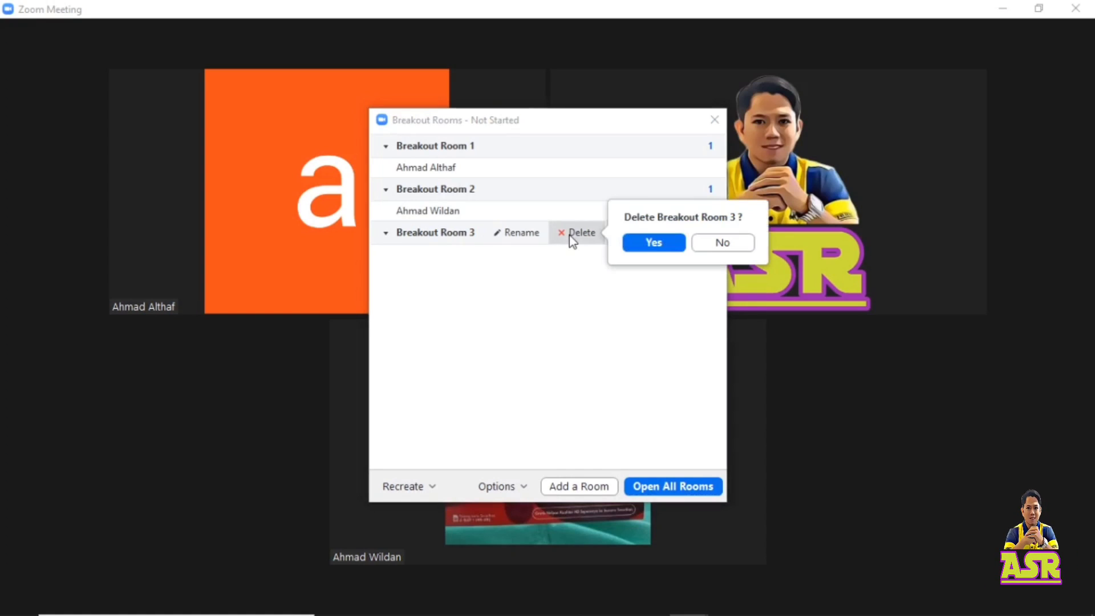
{"action": "left_click", "coordinate": [622, 241]}
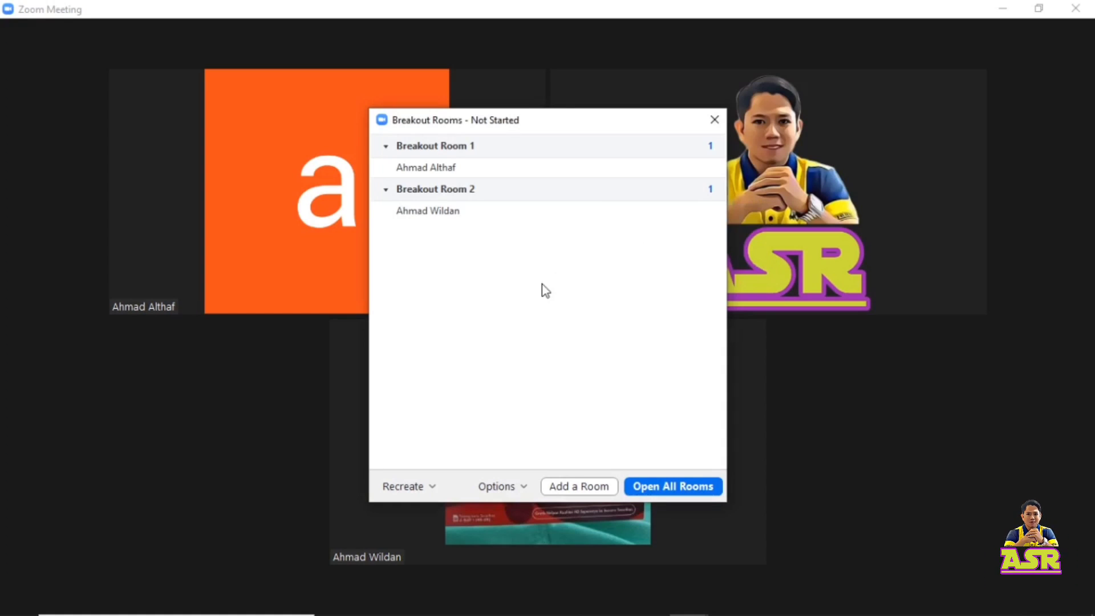
Open all breakout rooms and check whether each participant has joined the assigned room
{"action": "left_click", "coordinate": [663, 489]}
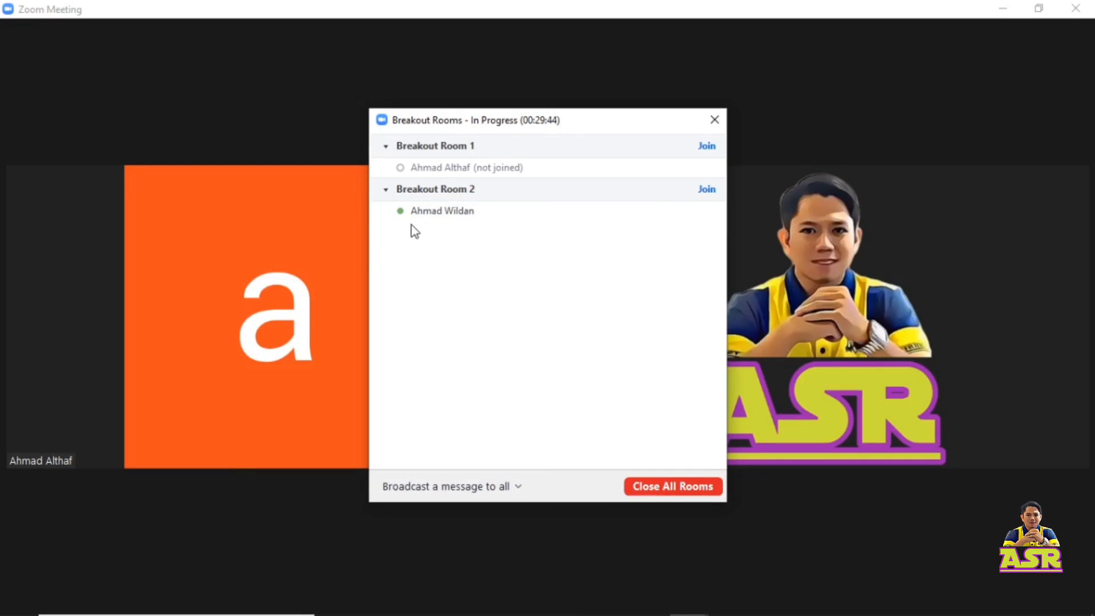
{"action": "mouse_move", "coordinate": [416, 207]}
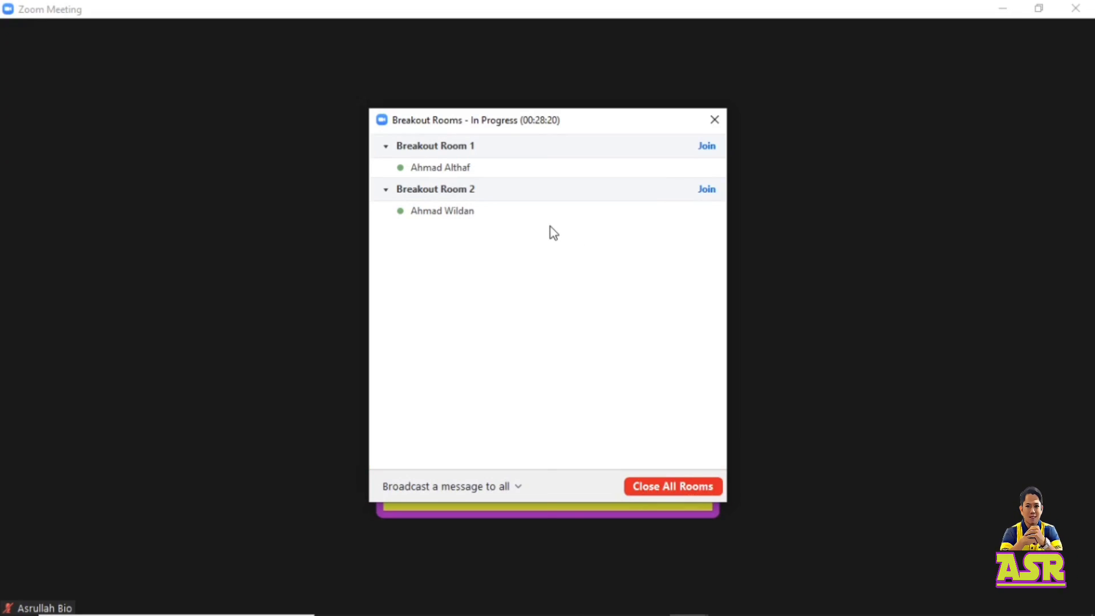
{"action": "mouse_move", "coordinate": [432, 174]}
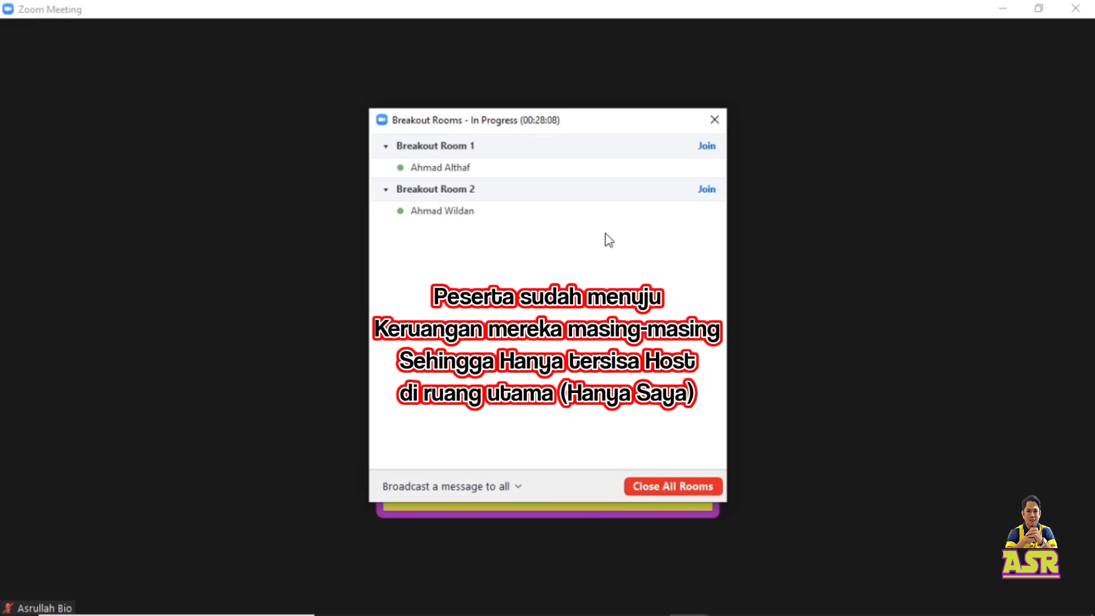
Join Breakout Room 1 as the host and maximize its meeting window
{"action": "mouse_move", "coordinate": [606, 179]}
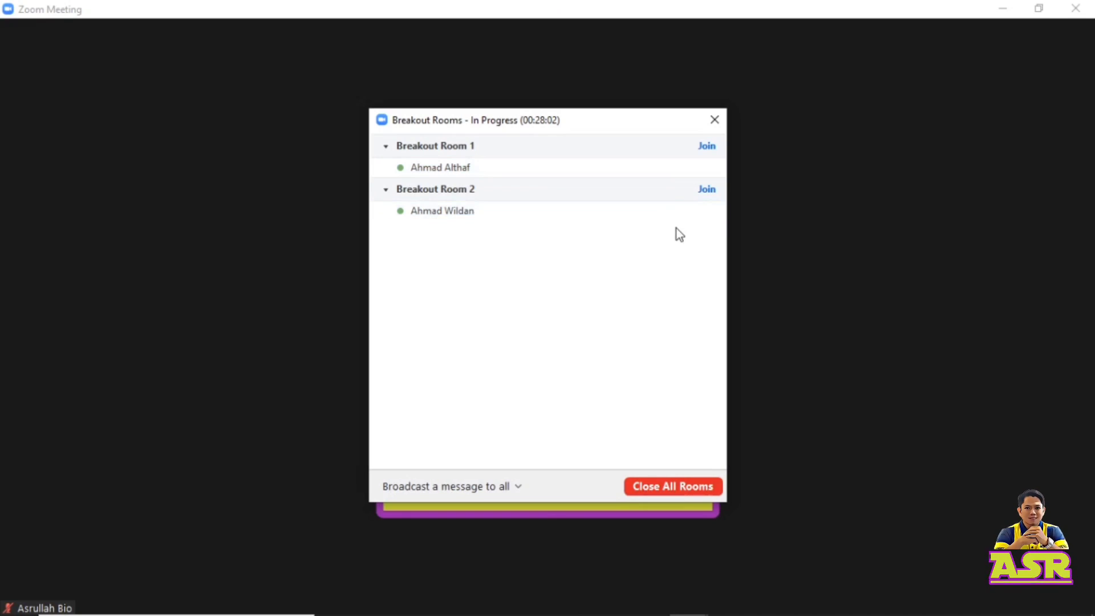
{"action": "mouse_move", "coordinate": [670, 173]}
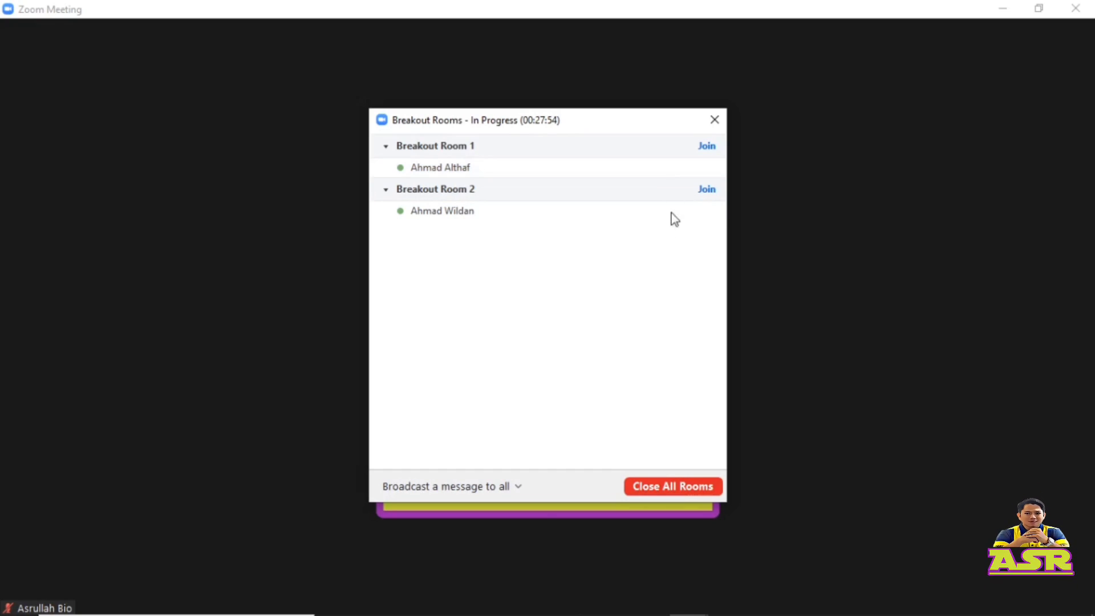
{"action": "mouse_move", "coordinate": [672, 216]}
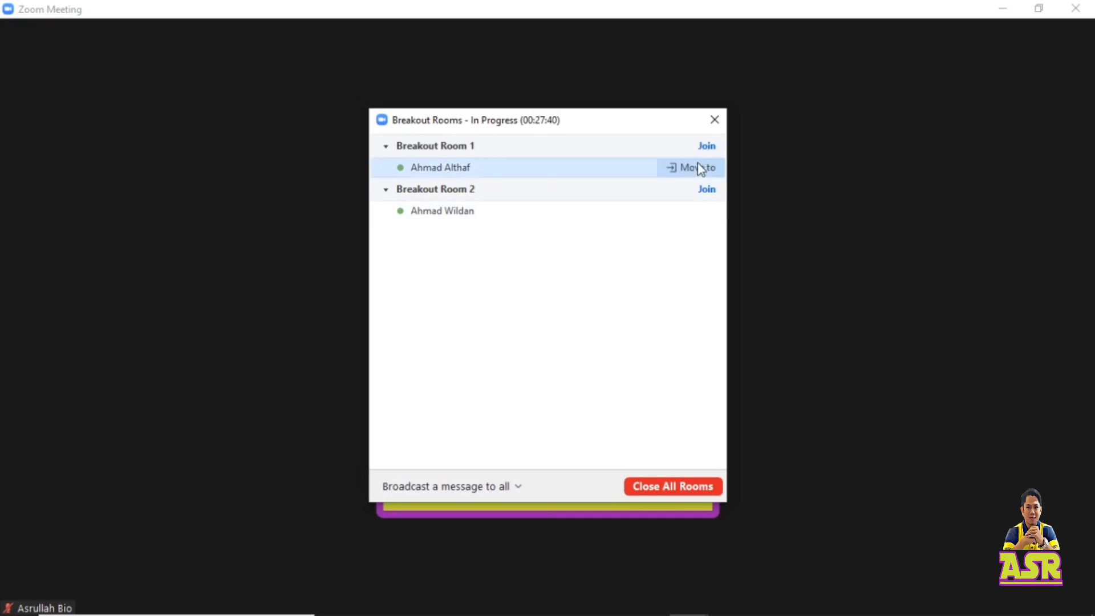
{"action": "left_click", "coordinate": [707, 146]}
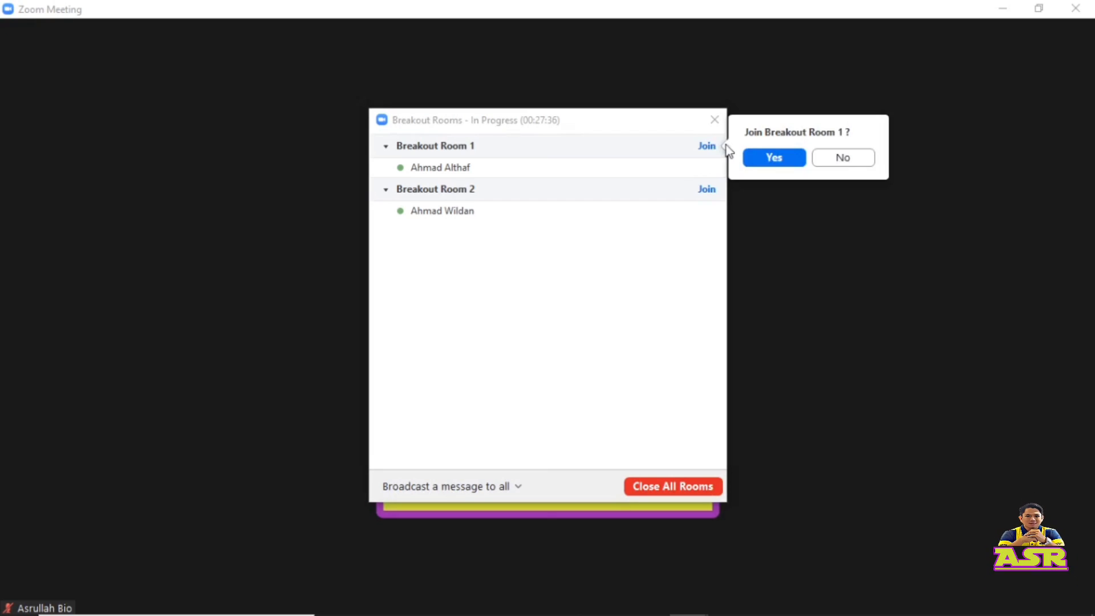
{"action": "left_click", "coordinate": [777, 161]}
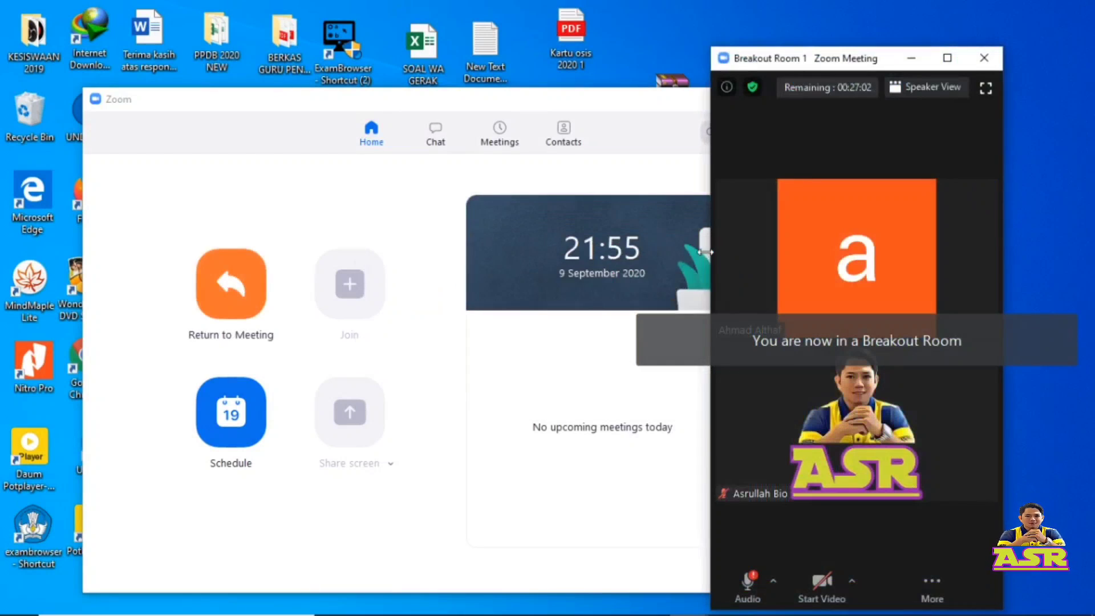
{"action": "left_click", "coordinate": [948, 58]}
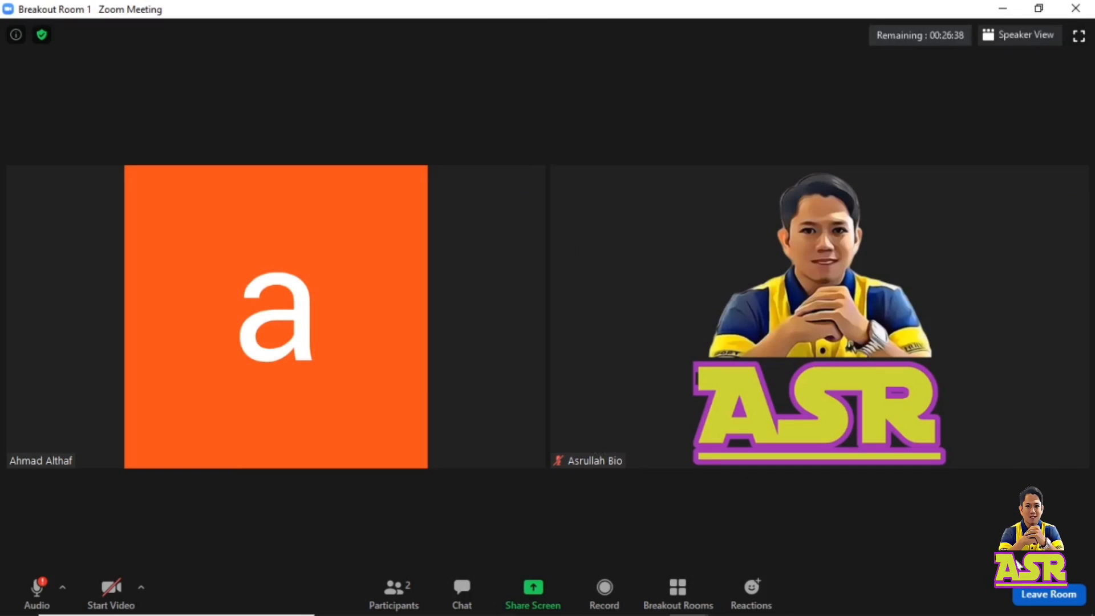
Leave Breakout Room 1 while staying in the meeting, and maximize the main session window
{"action": "left_click", "coordinate": [1047, 594]}
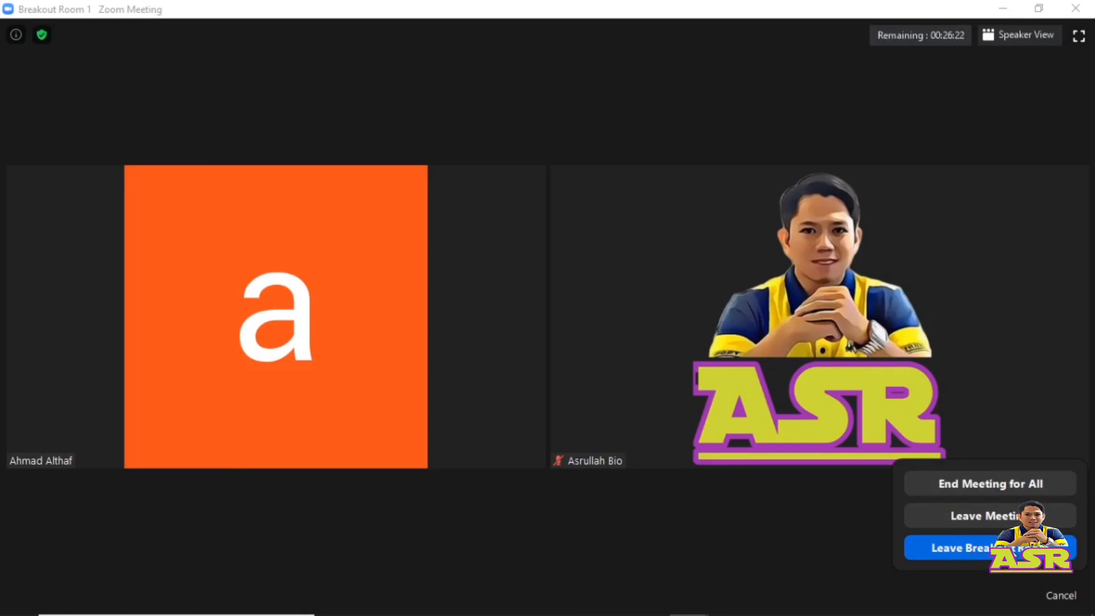
{"action": "left_click", "coordinate": [1018, 548]}
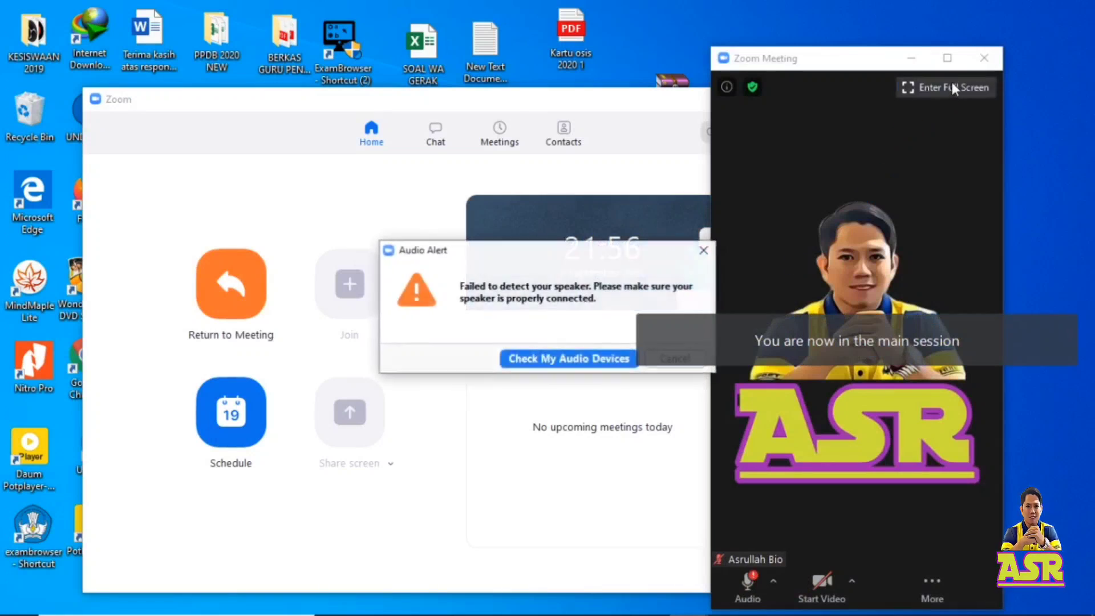
{"action": "left_click", "coordinate": [707, 251]}
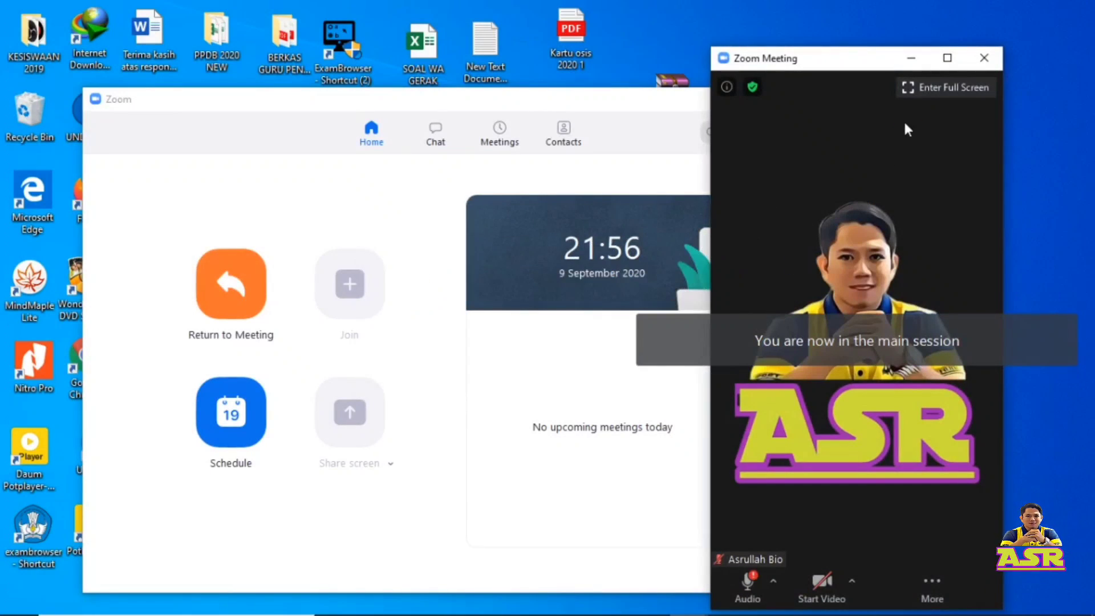
{"action": "left_click", "coordinate": [948, 58]}
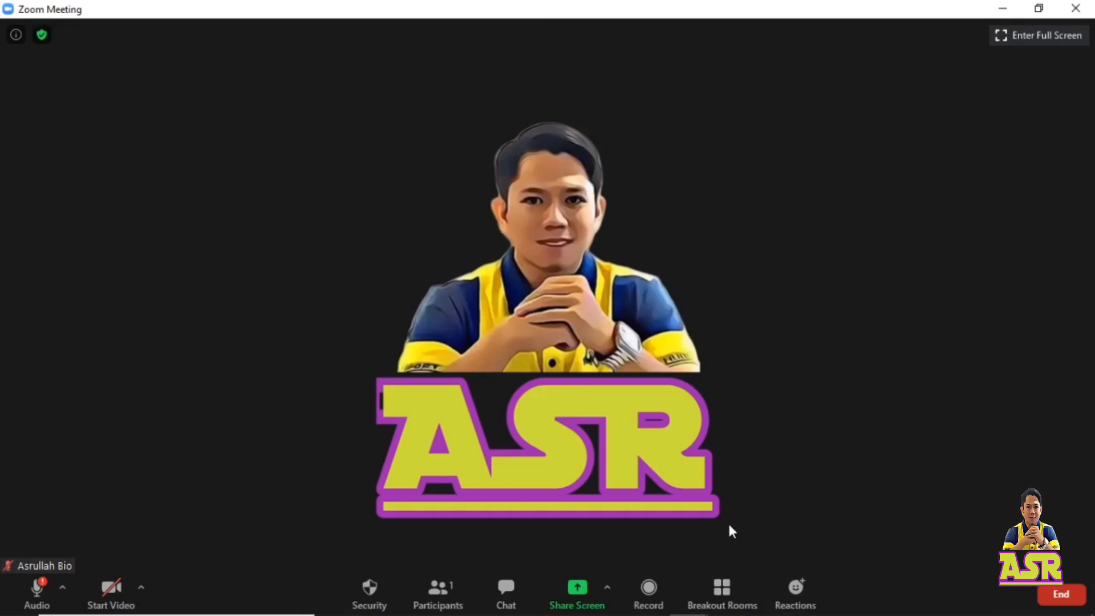
Reopen the breakout rooms overview and start a broadcast message to all rooms
{"action": "left_click", "coordinate": [724, 588]}
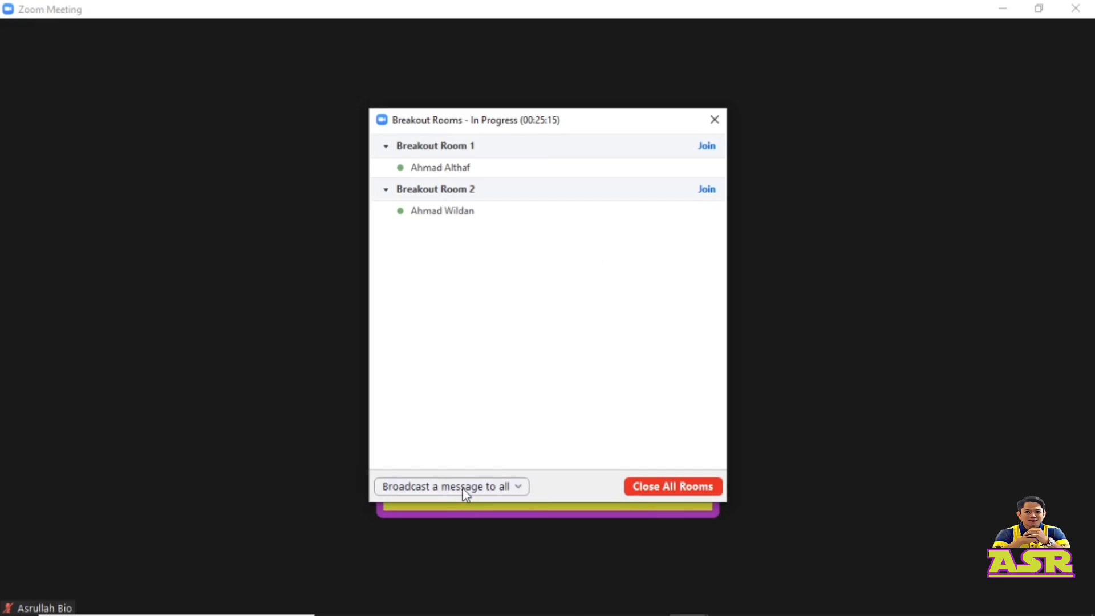
{"action": "left_click", "coordinate": [520, 487]}
{"action": "left_click", "coordinate": [384, 370]}
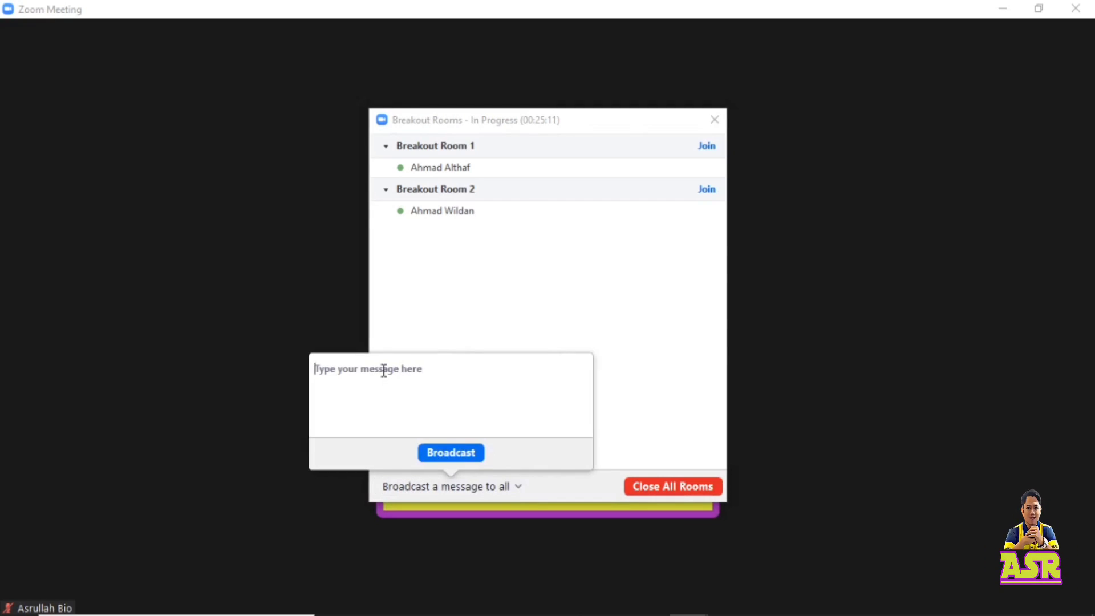
{"action": "type", "text": "hallo"}
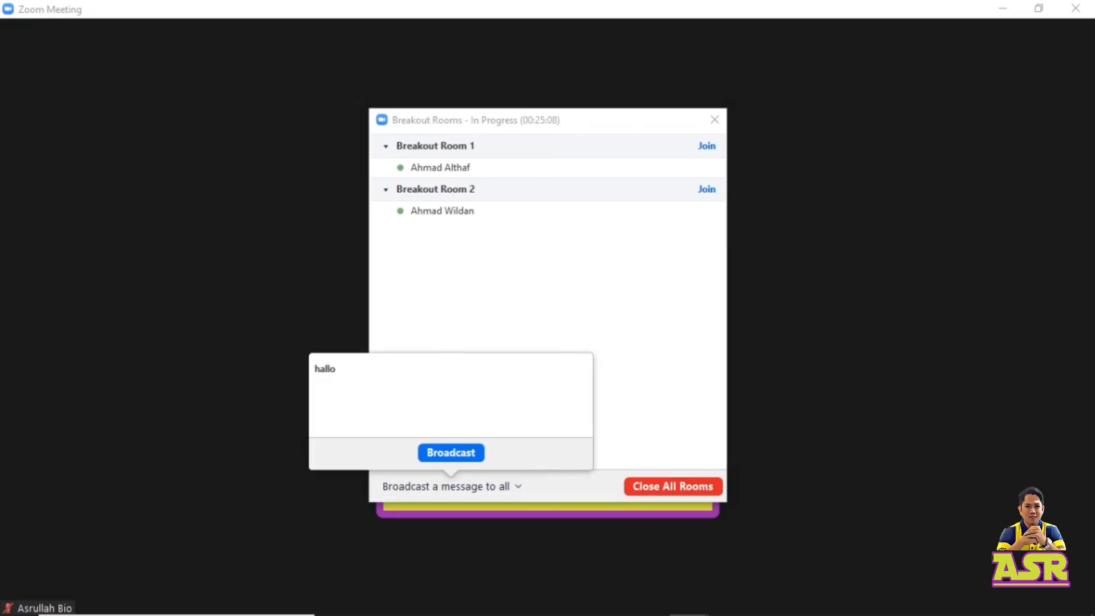
{"action": "key", "text": "BackSpace"}
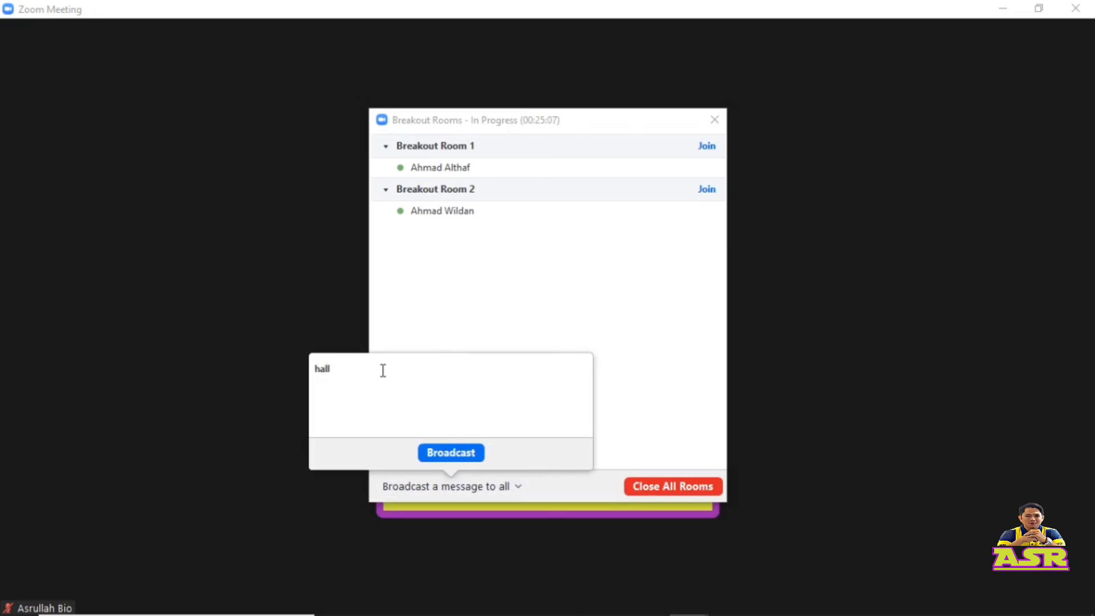
{"action": "key", "text": "BackSpace"}
{"action": "key", "text": "BackSpace"}
{"action": "key", "text": "BackSpace"}
{"action": "key", "text": "BackSpace"}
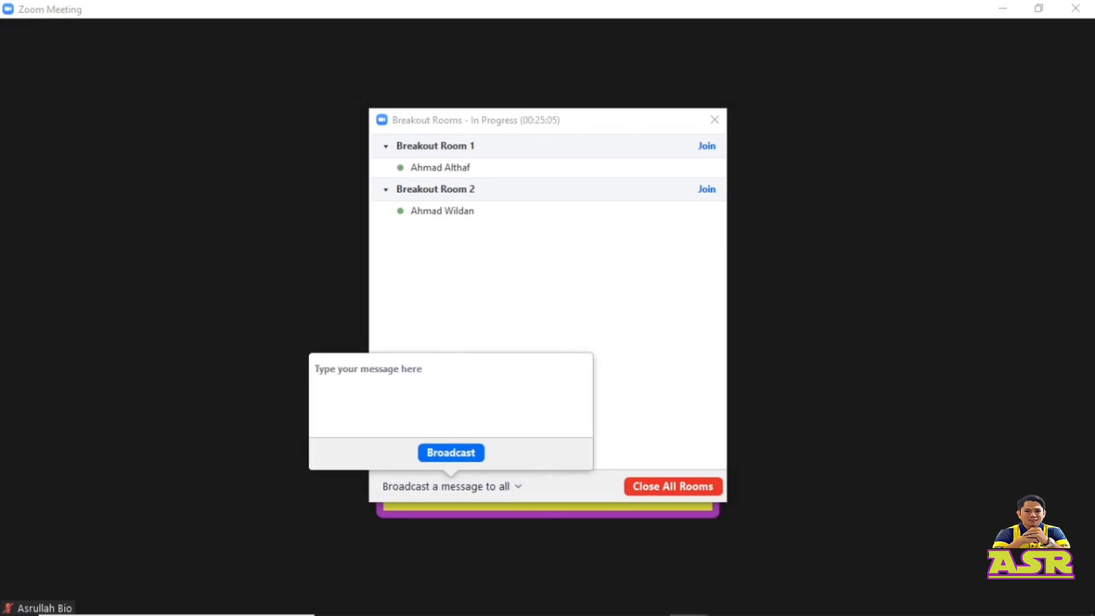
Broadcast the message "diskusinya yang serius yah" to all breakout rooms
{"action": "type", "text": "diskusinya "}
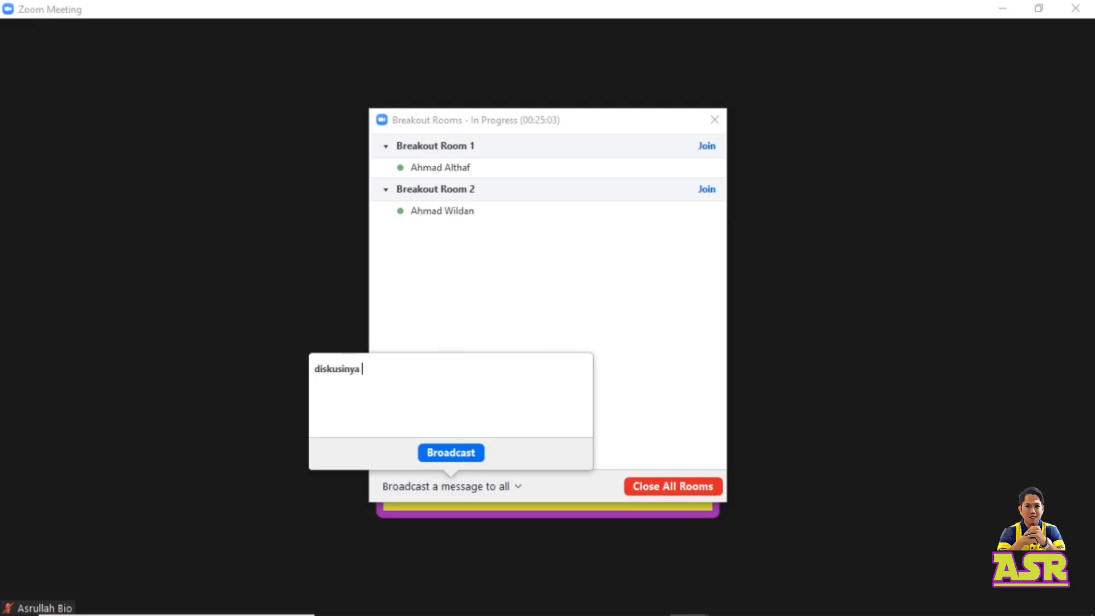
{"action": "type", "text": "yang seri"}
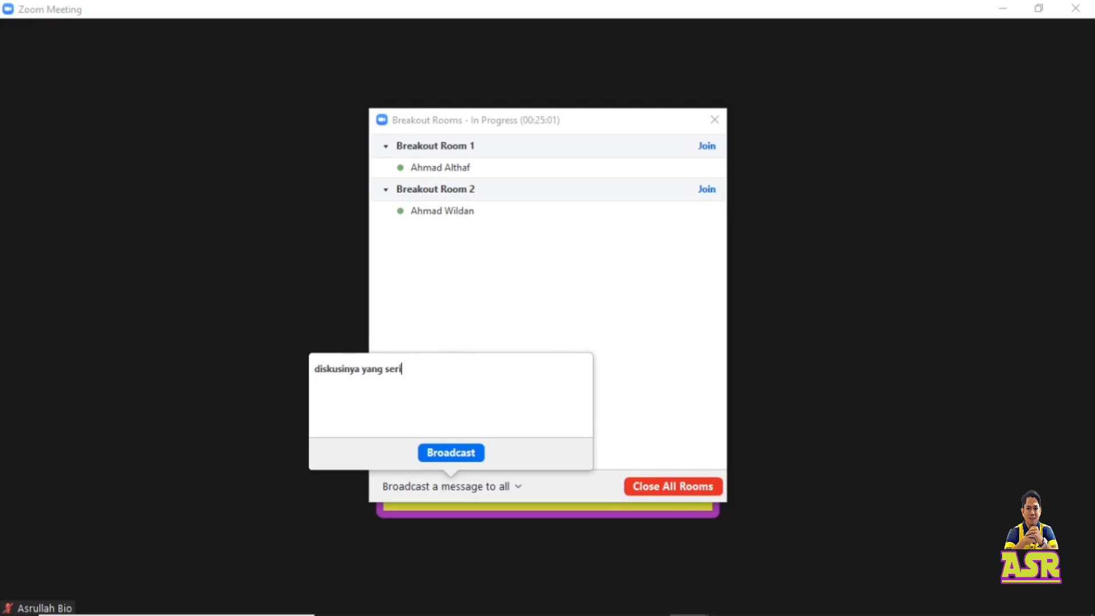
{"action": "type", "text": "us yah"}
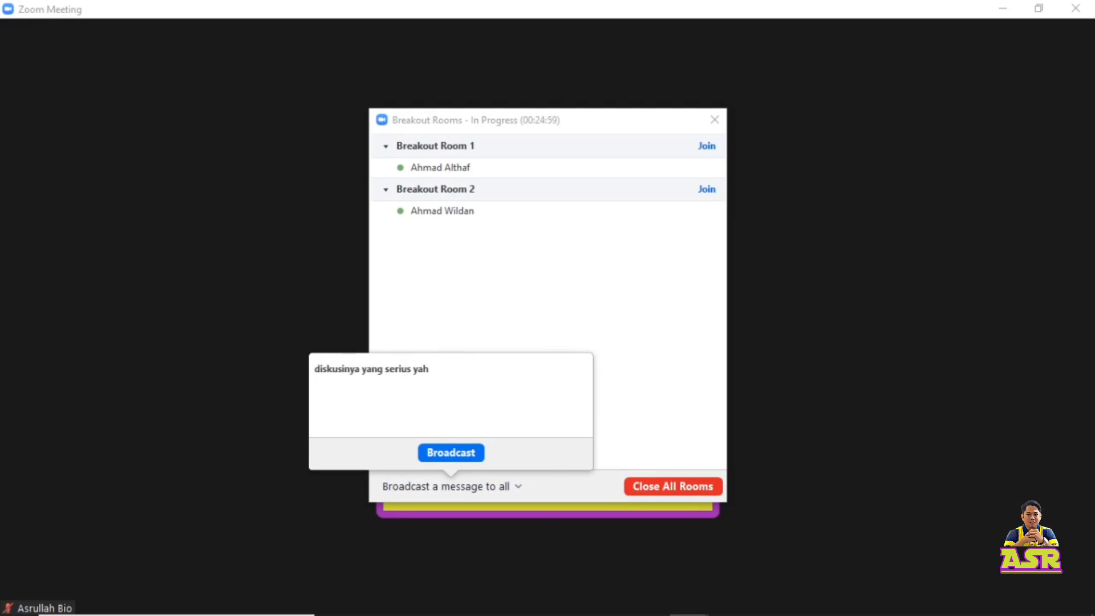
{"action": "left_click", "coordinate": [461, 453]}
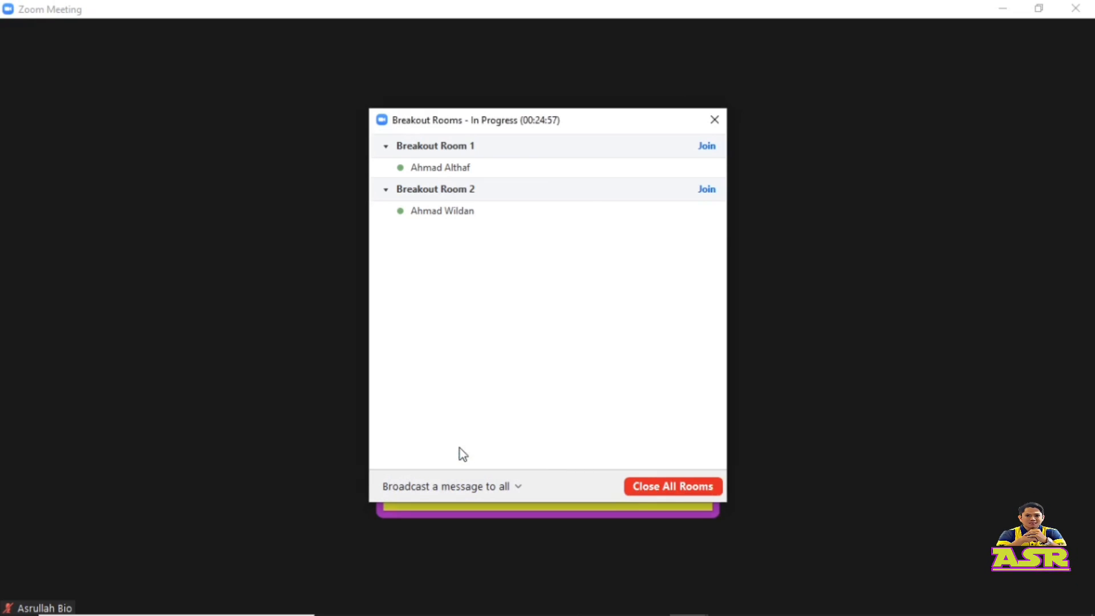
Review the rooms the Breakout Room 1 participant can be moved to and the broadcast message box, dismissing both unused
{"action": "mouse_move", "coordinate": [430, 169]}
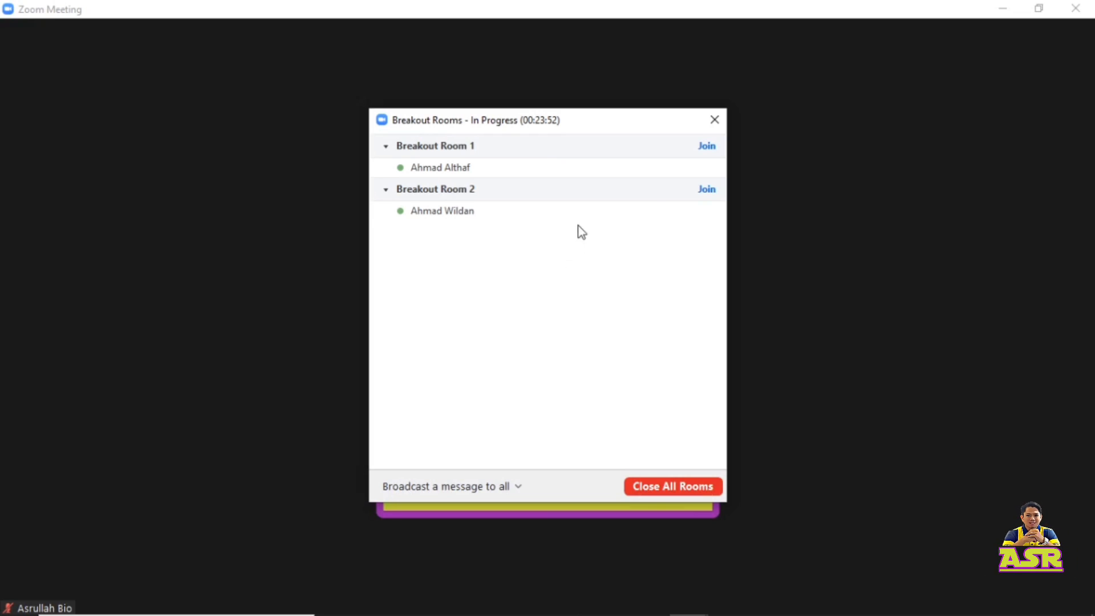
{"action": "mouse_move", "coordinate": [620, 168]}
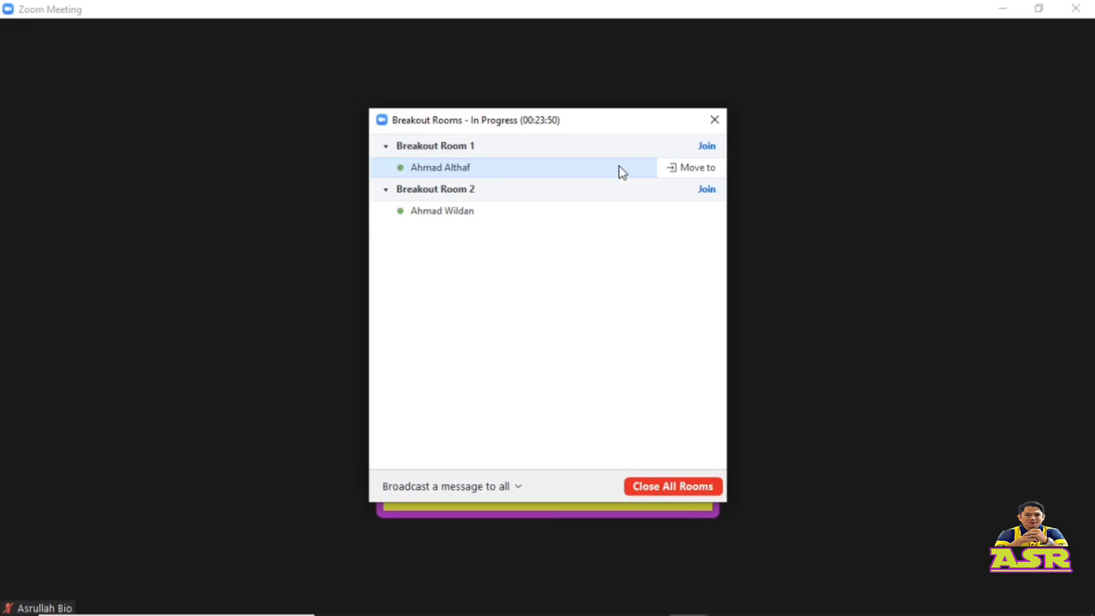
{"action": "left_click", "coordinate": [697, 169]}
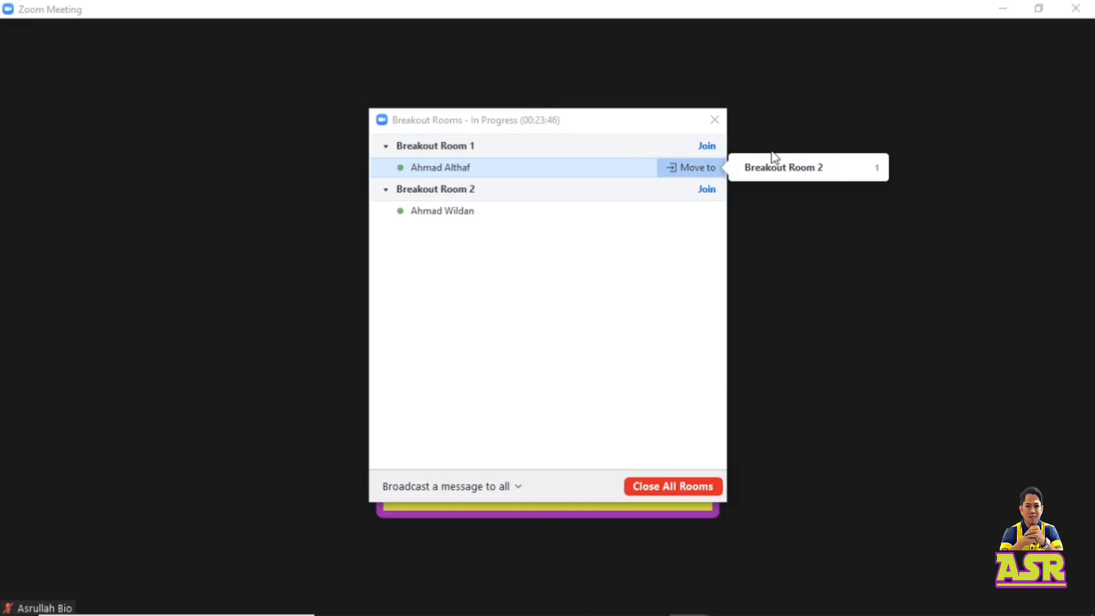
{"action": "left_click", "coordinate": [635, 241]}
{"action": "mouse_move", "coordinate": [638, 214]}
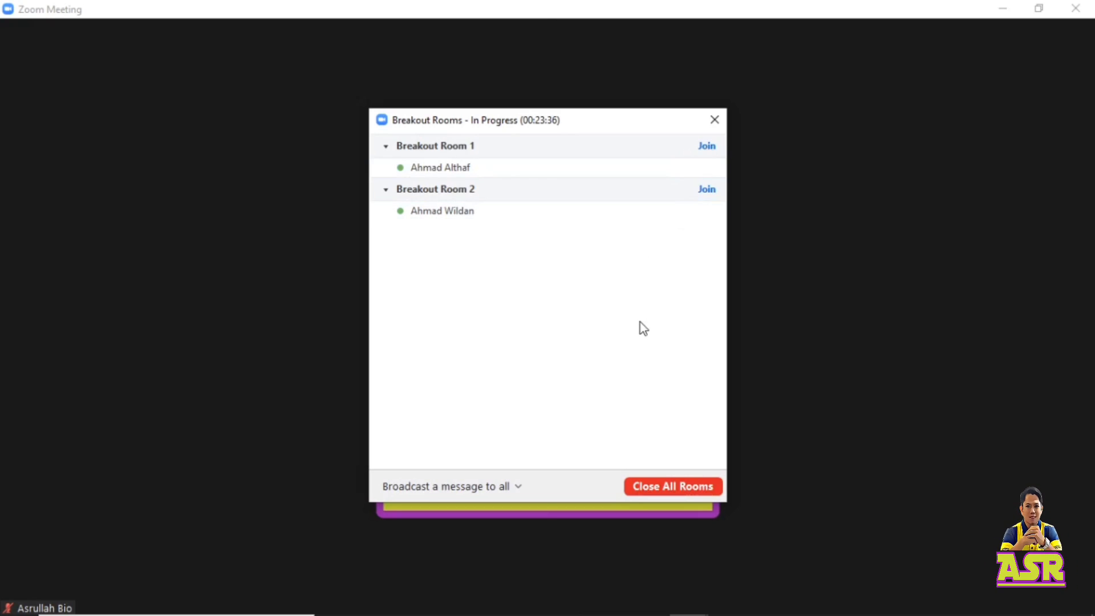
{"action": "left_click", "coordinate": [520, 486]}
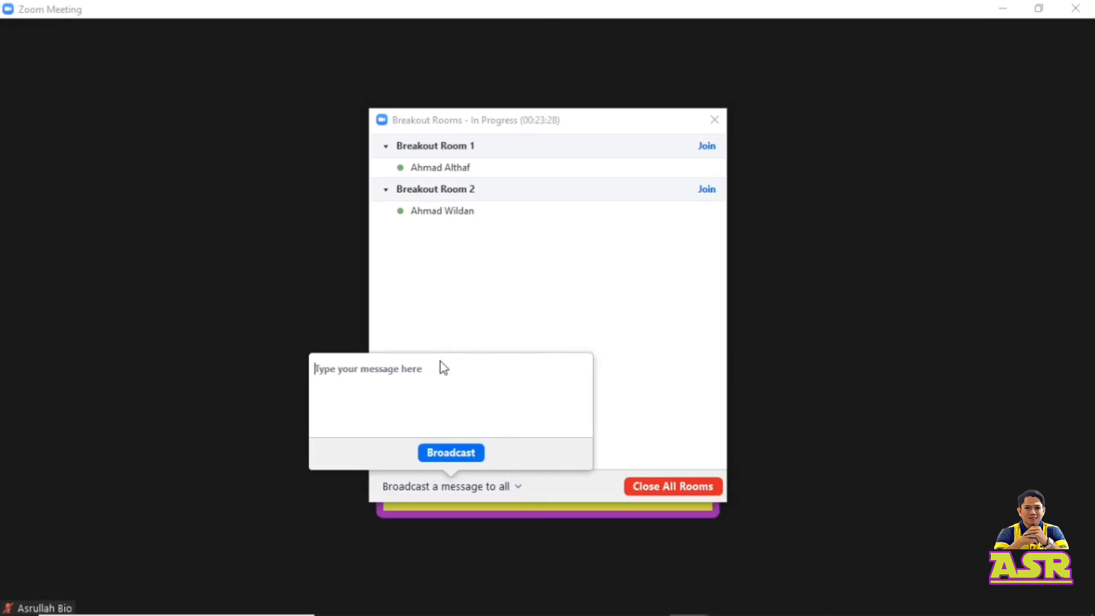
{"action": "left_click", "coordinate": [470, 304]}
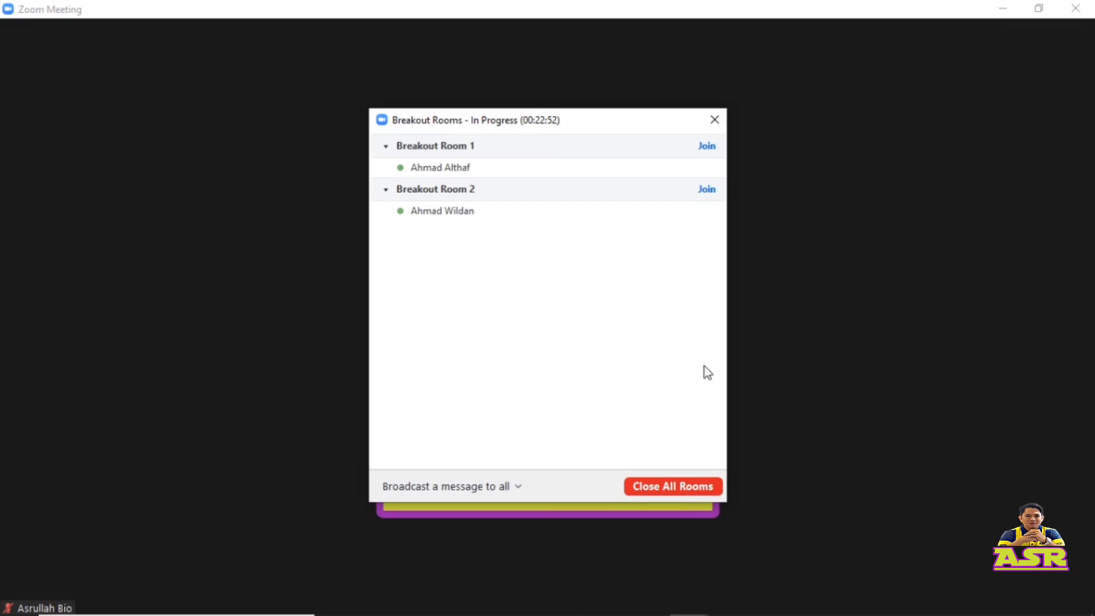
End all breakout rooms to bring the participants back to the main session, and dismiss the breakout rooms overview
{"action": "left_click", "coordinate": [675, 486]}
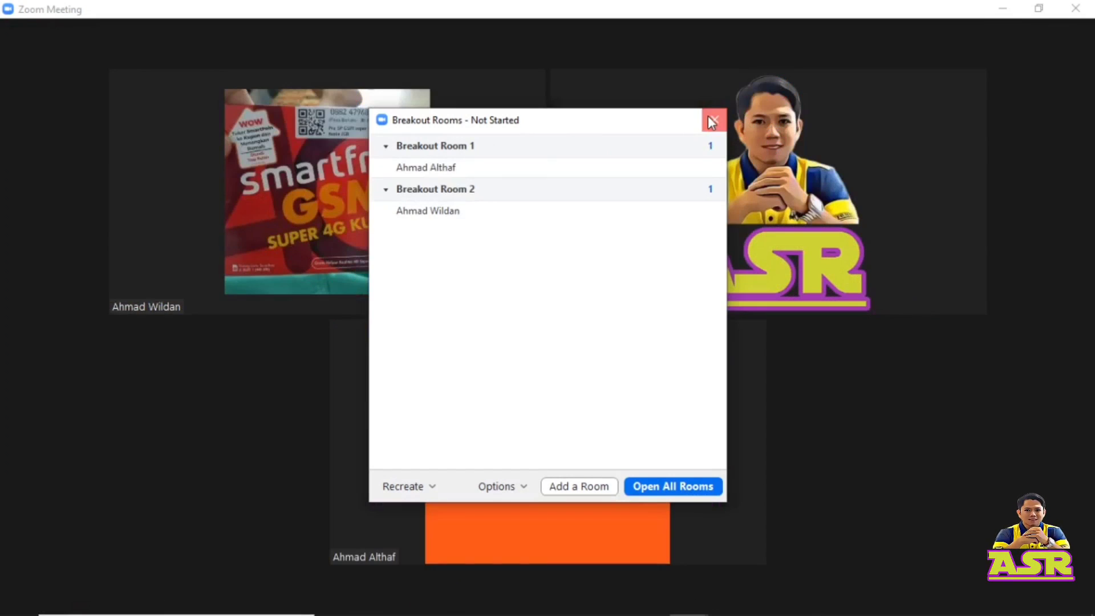
{"action": "left_click", "coordinate": [708, 119]}
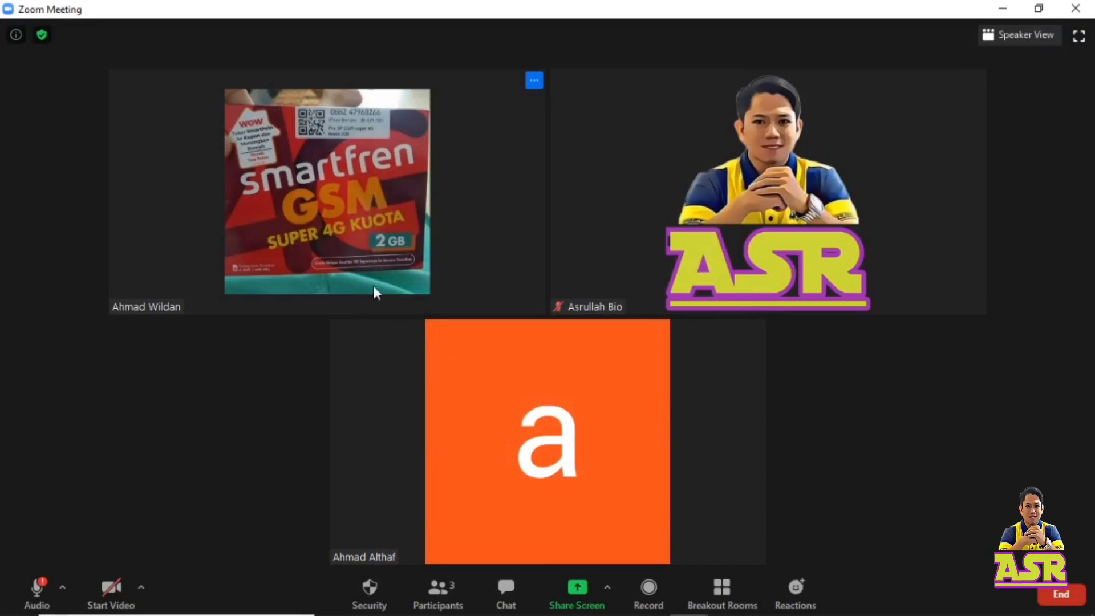